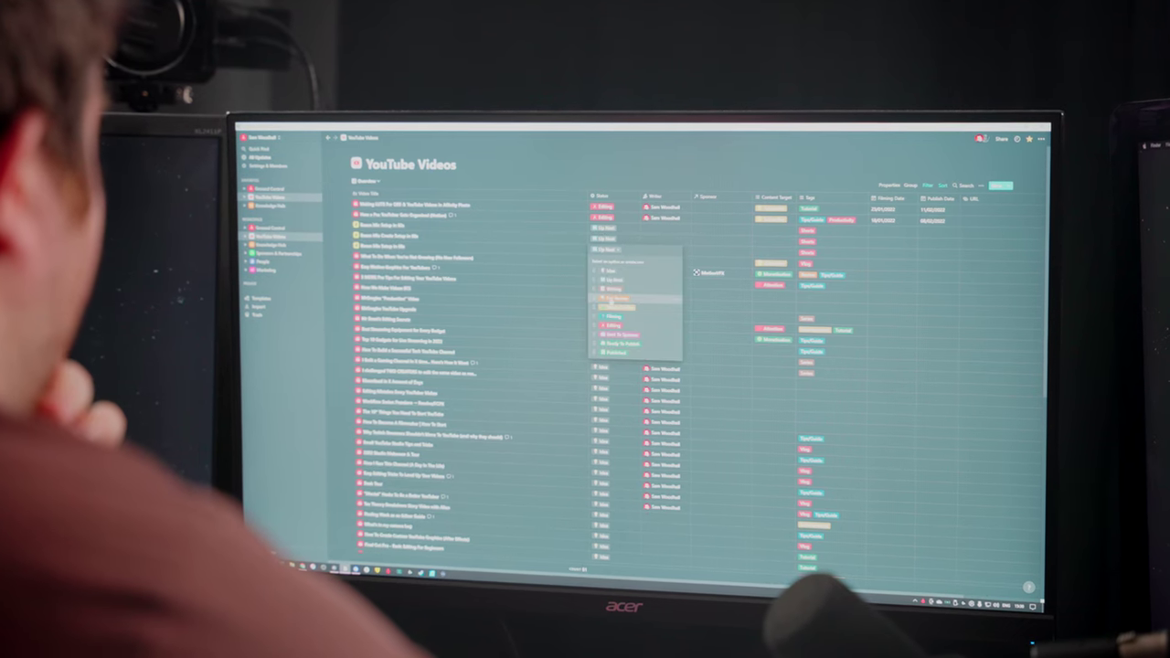
# Change the Status of three videos in the YouTube Videos table to Editing.
pyautogui.click(612, 301)
pyautogui.click(606, 239)
pyautogui.click(612, 314)
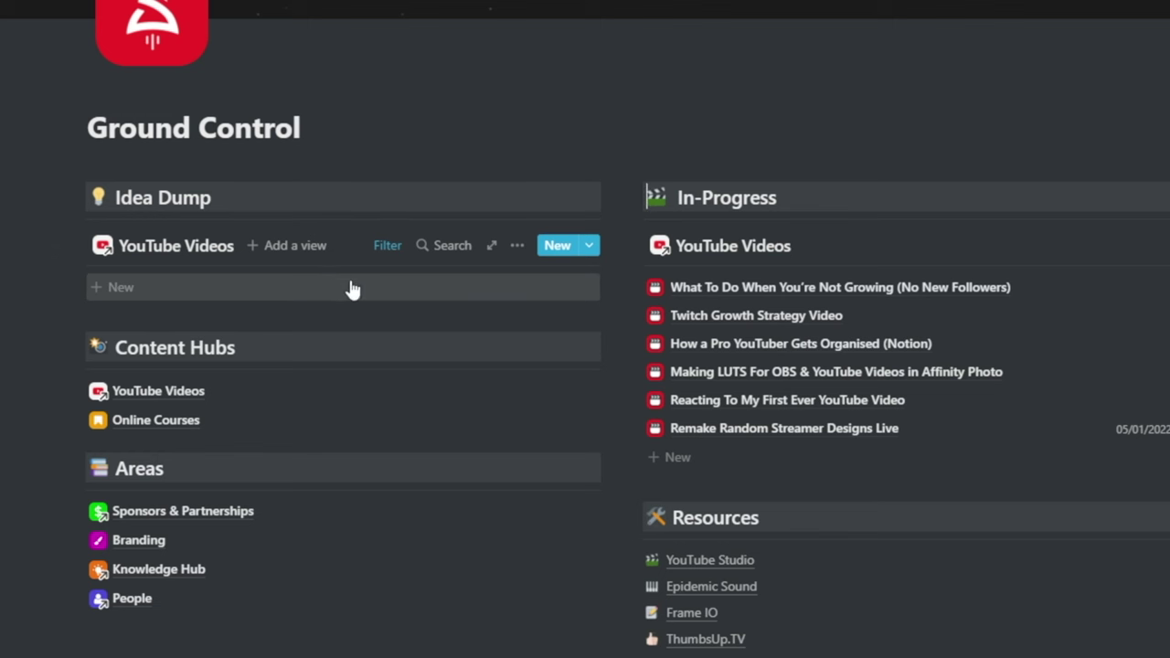
pyautogui.click(560, 256)
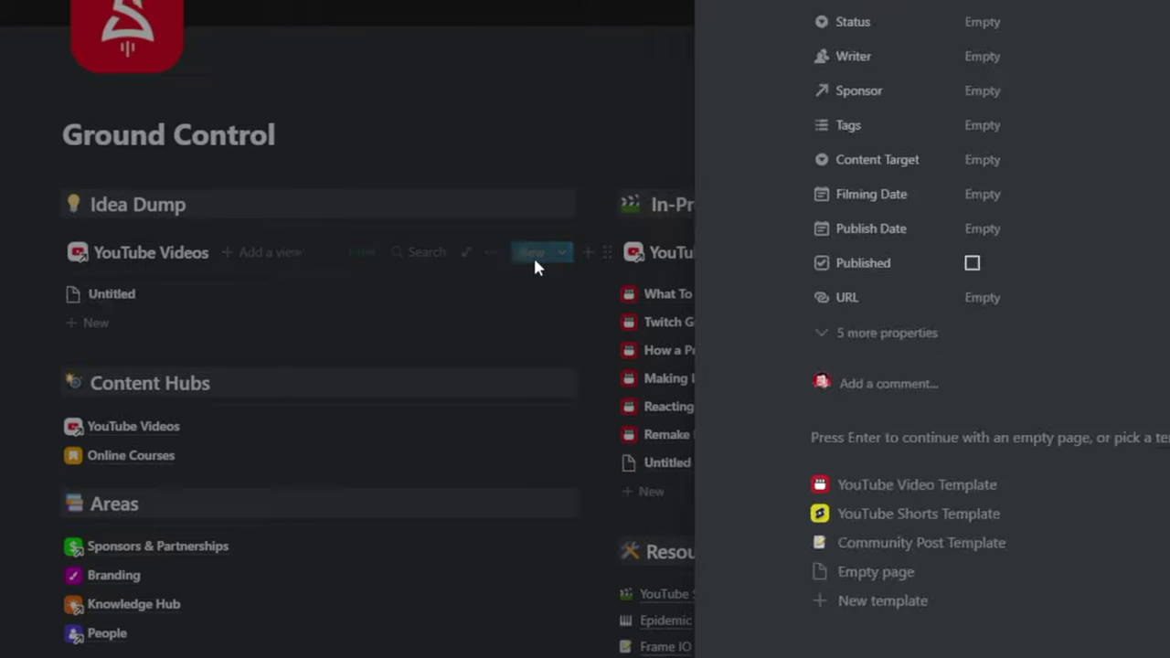
pyautogui.write('M')
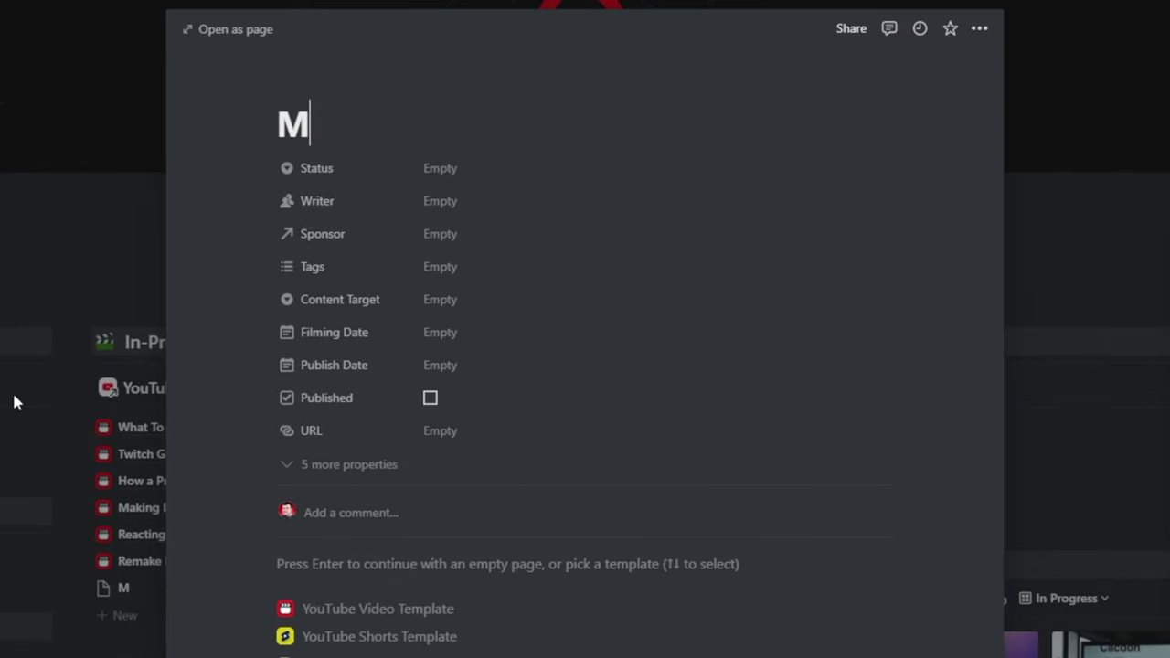
pyautogui.write('y Idea')
pyautogui.press('Return')
pyautogui.press('Escape')
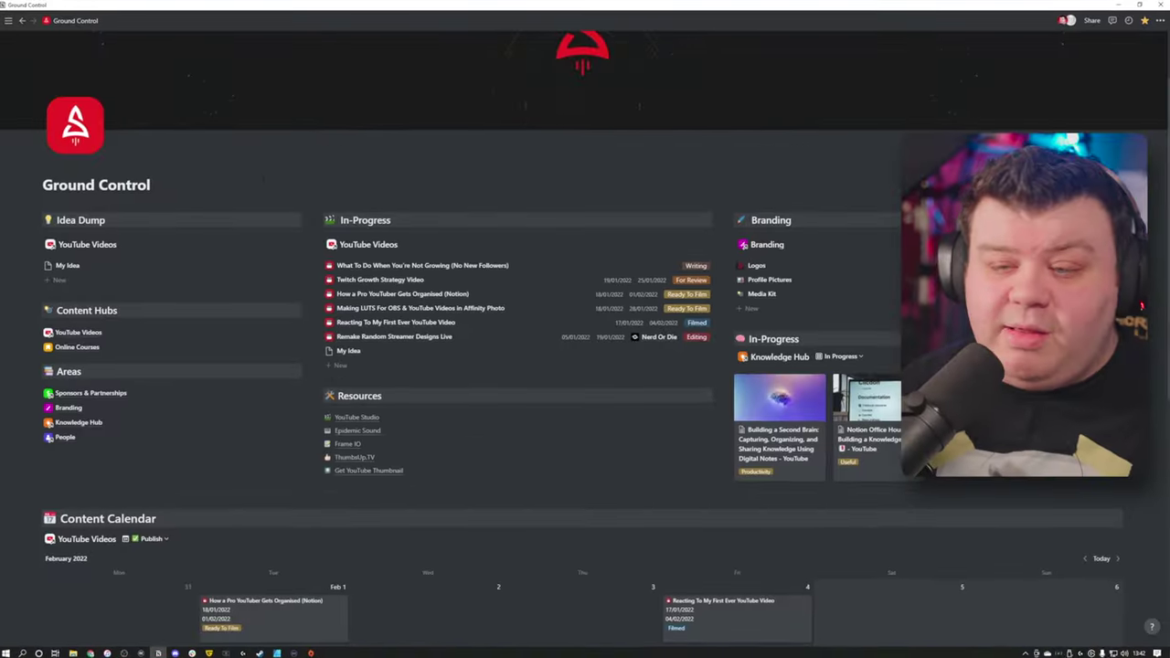
pyautogui.hotkey('ctrl', 'z')
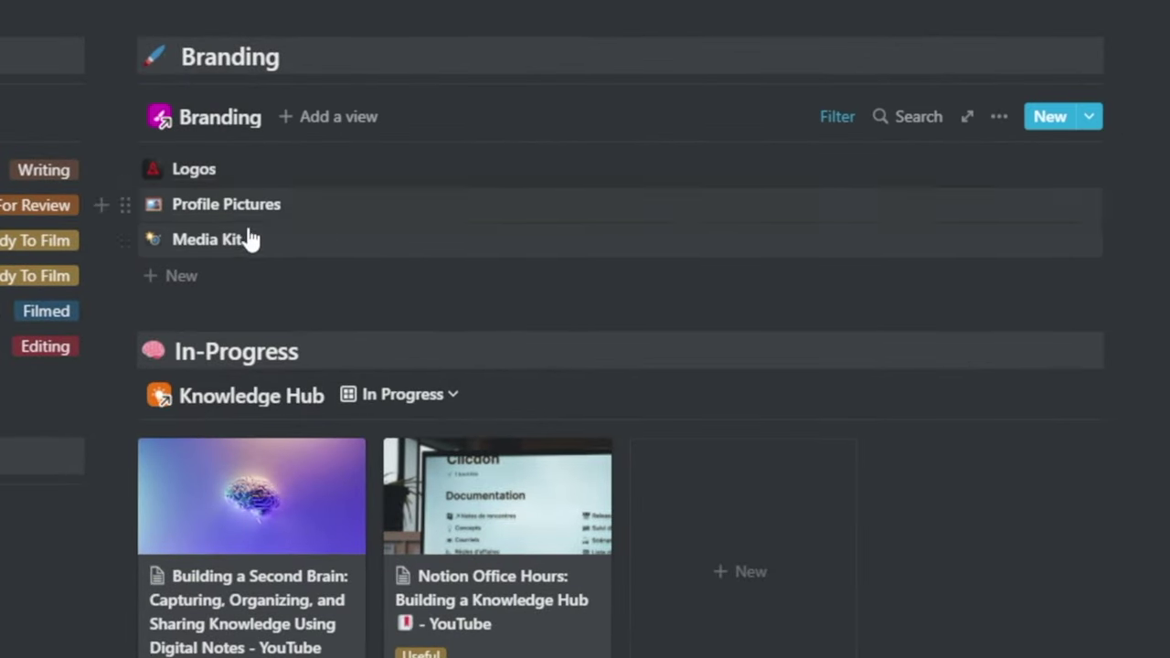
pyautogui.scroll(-2, 1154, 233)
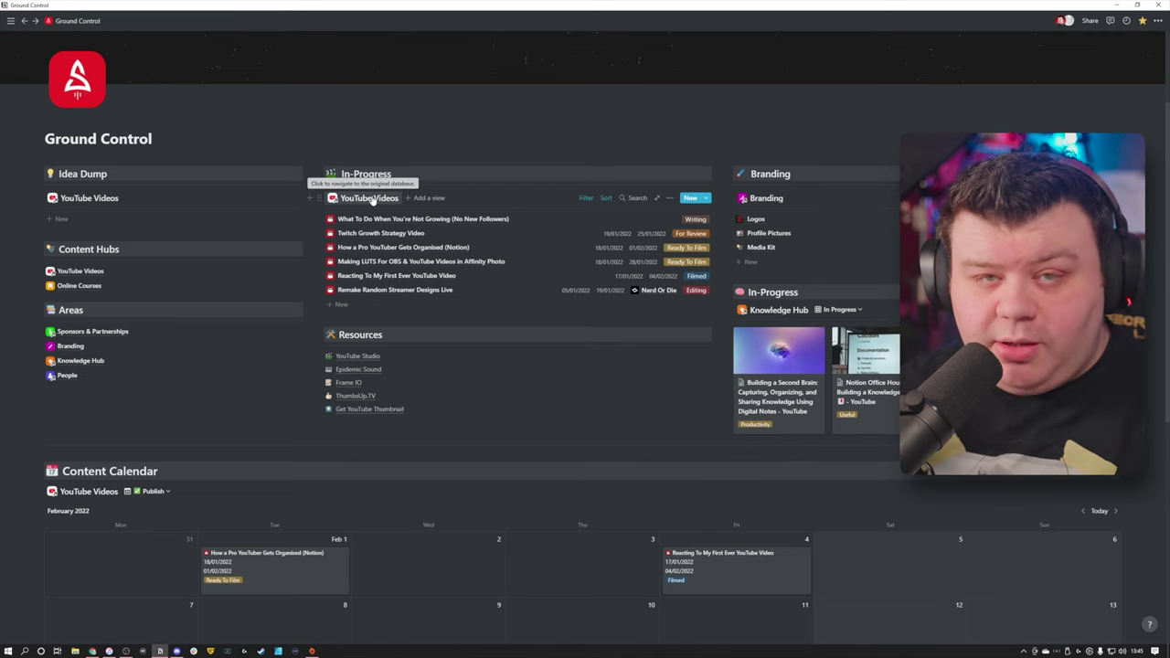
# On the YouTube Videos board, add a 'My Great Idea' card to Idea and drag it to Ready To Film.
pyautogui.click(369, 197)
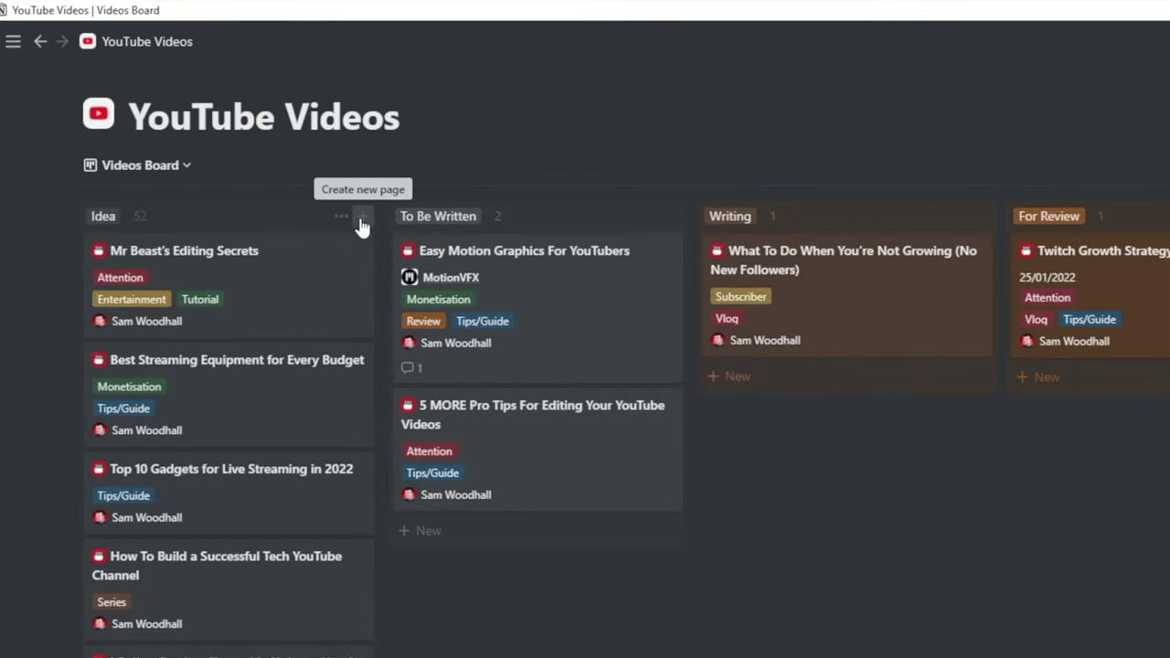
pyautogui.click(363, 217)
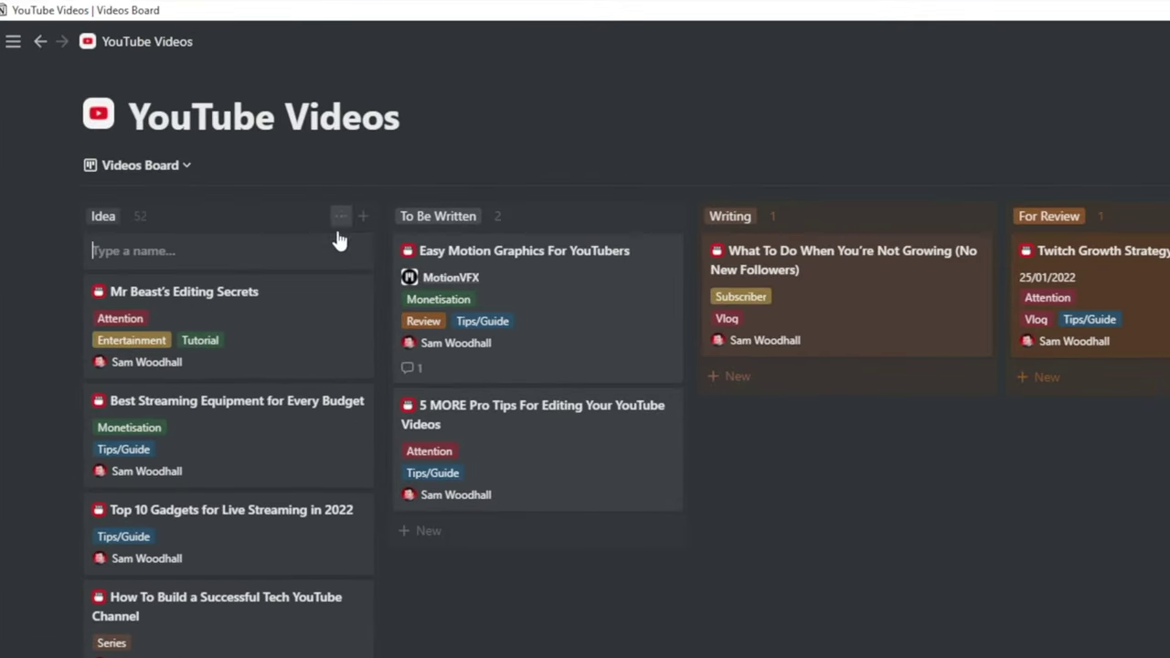
pyautogui.click(293, 255)
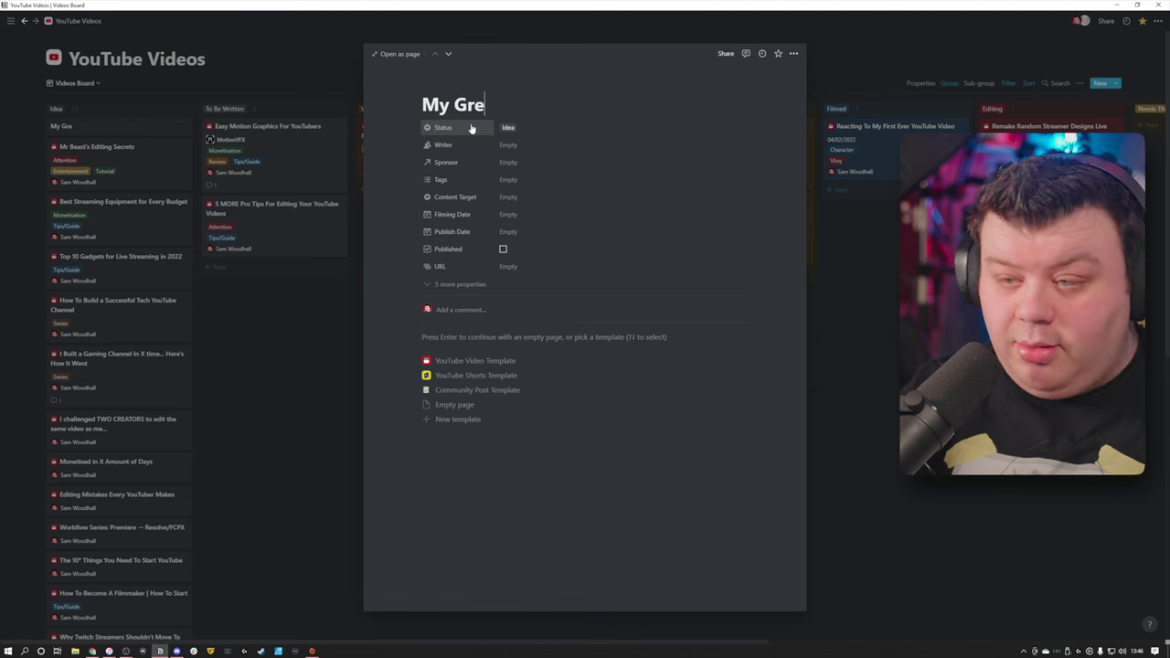
pyautogui.press('Escape')
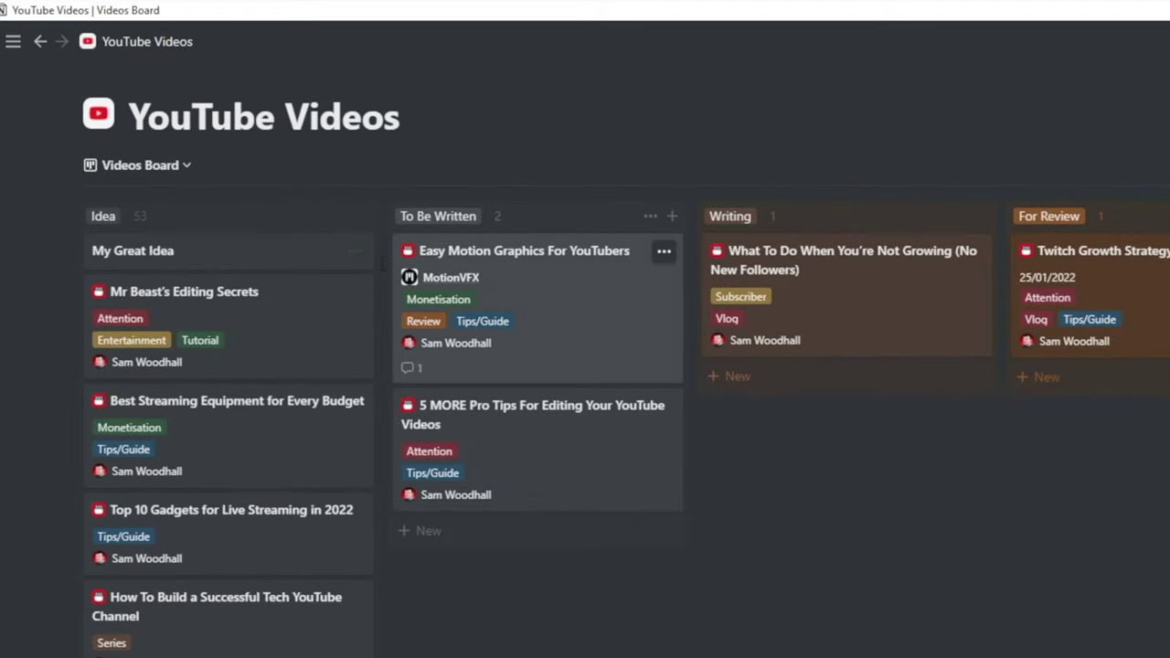
pyautogui.moveTo(365, 258); pyautogui.dragTo(521, 274)
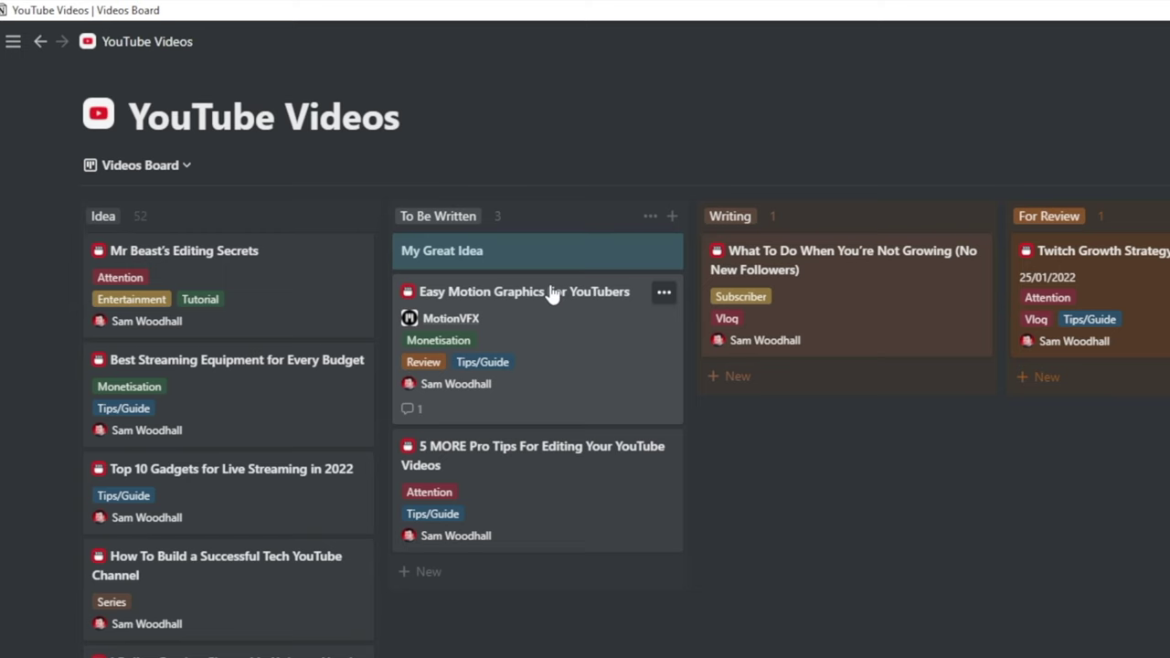
pyautogui.moveTo(541, 259); pyautogui.dragTo(731, 287)
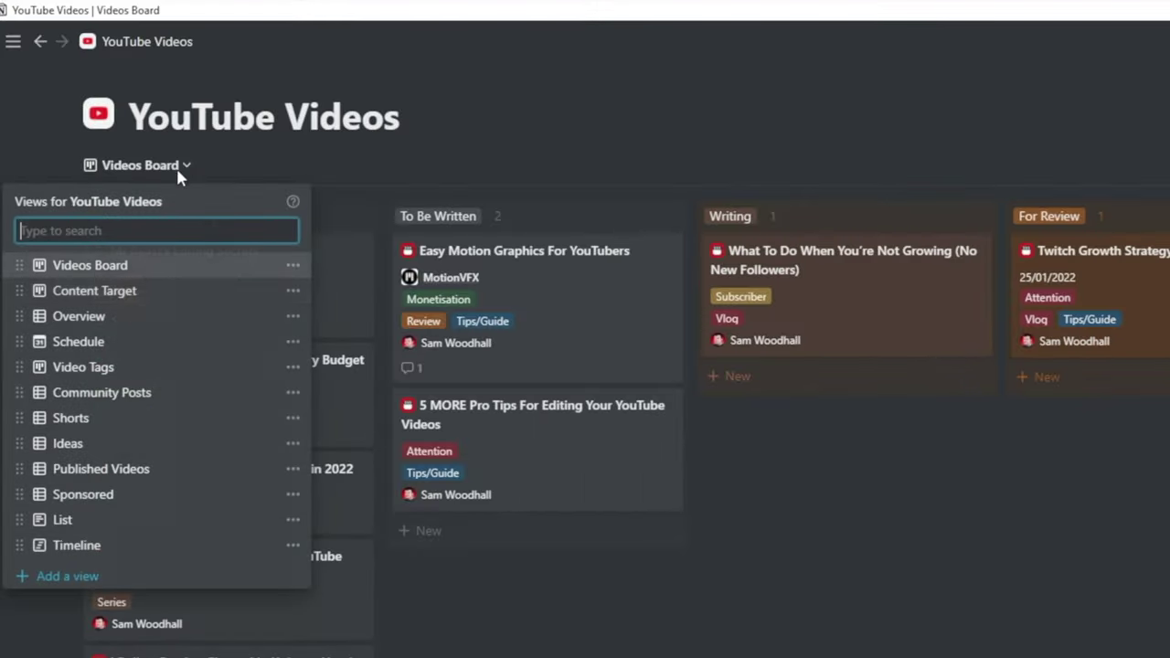
pyautogui.click(123, 315)
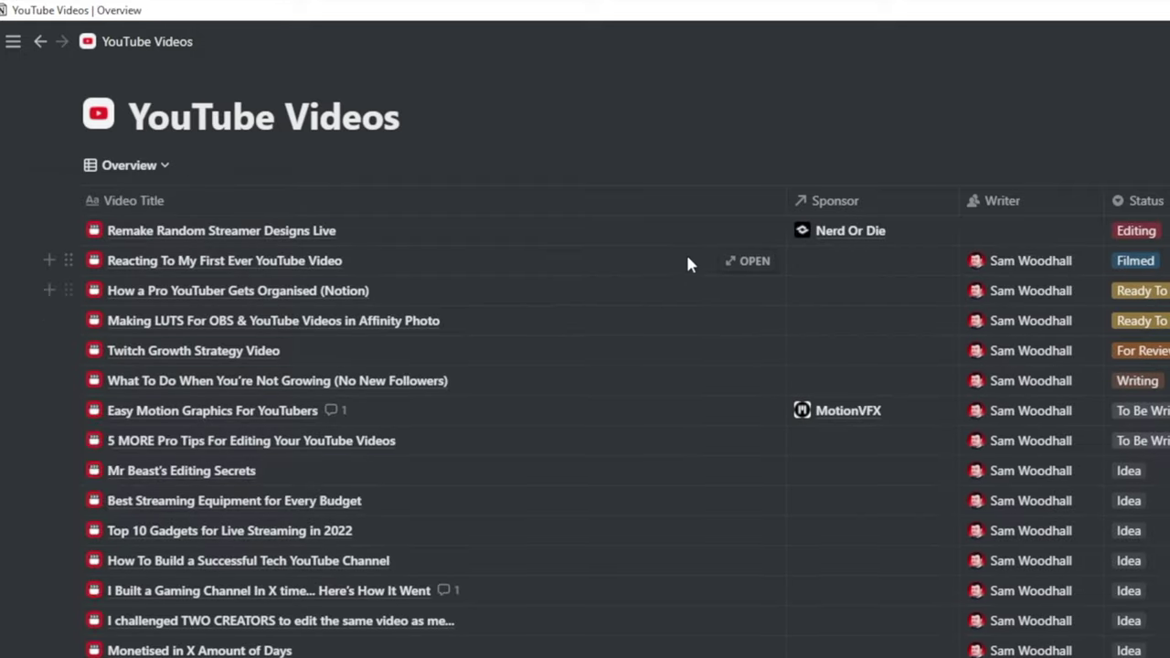
pyautogui.click(91, 97)
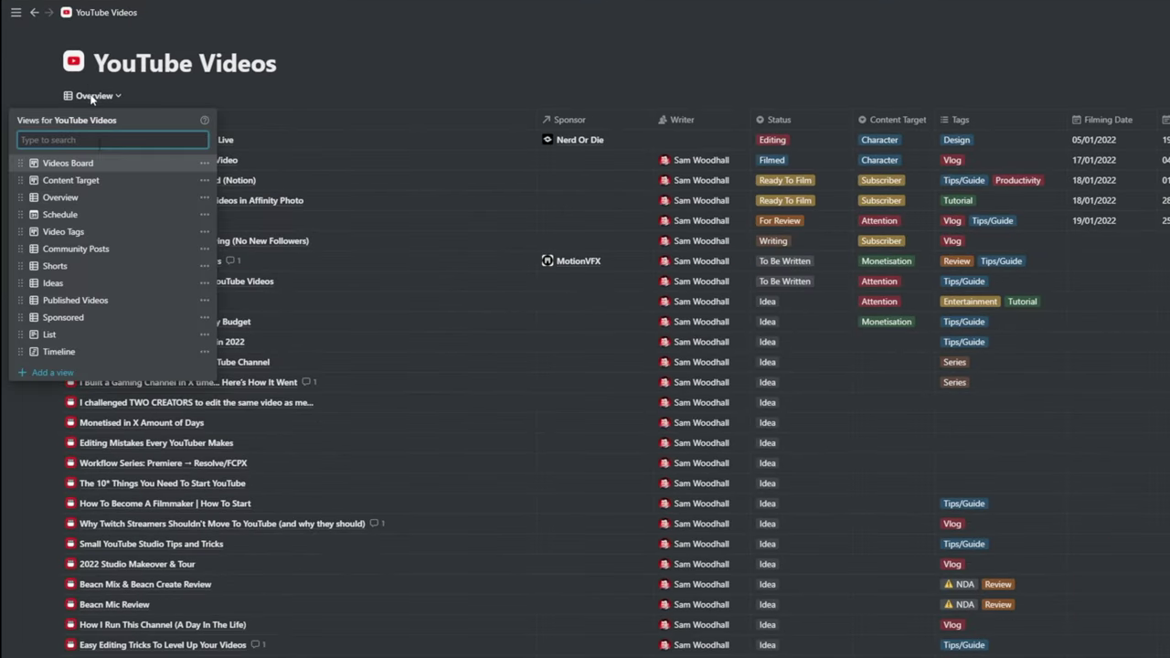
pyautogui.click(72, 215)
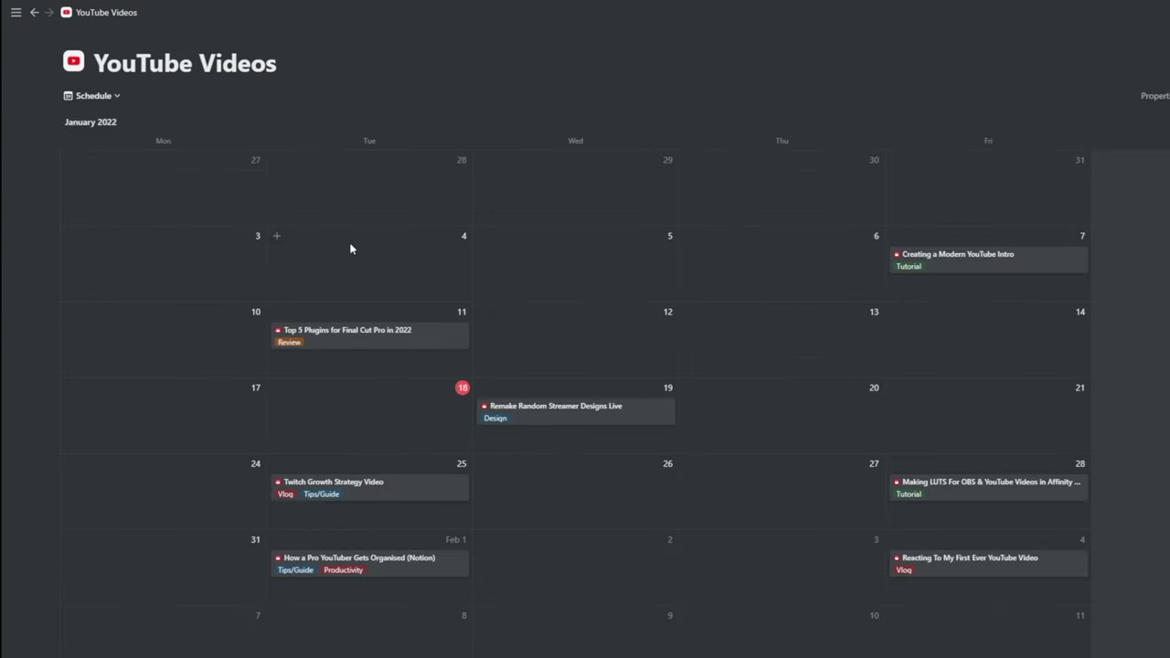
pyautogui.scroll(-3, 351, 249)
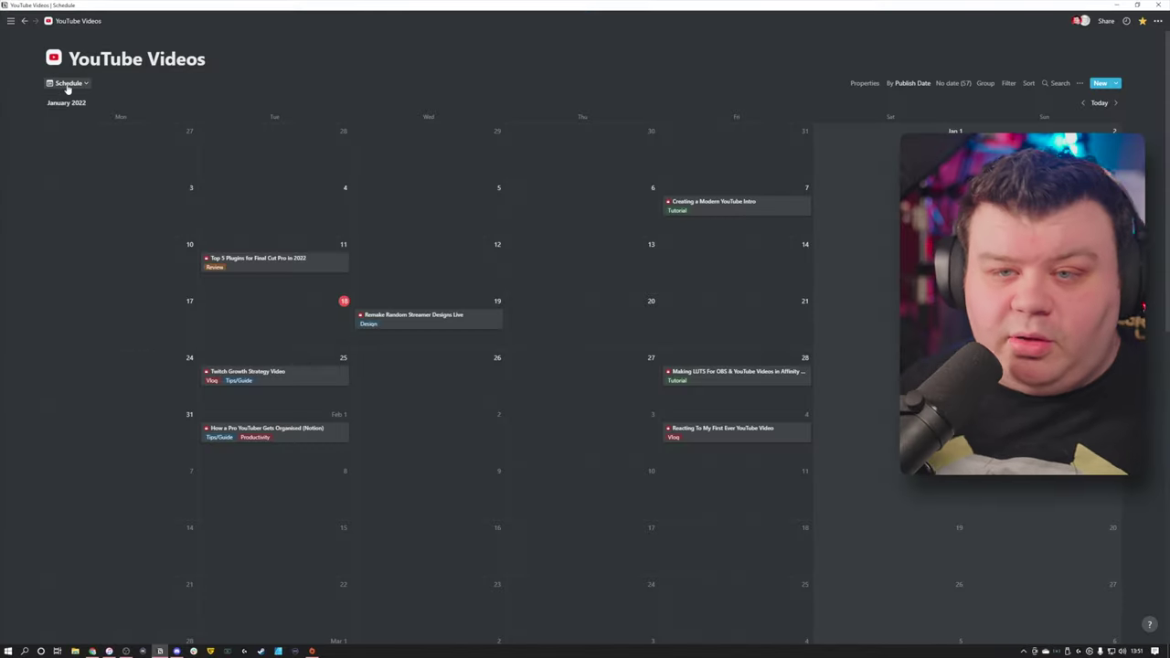
pyautogui.click(66, 85)
pyautogui.click(65, 131)
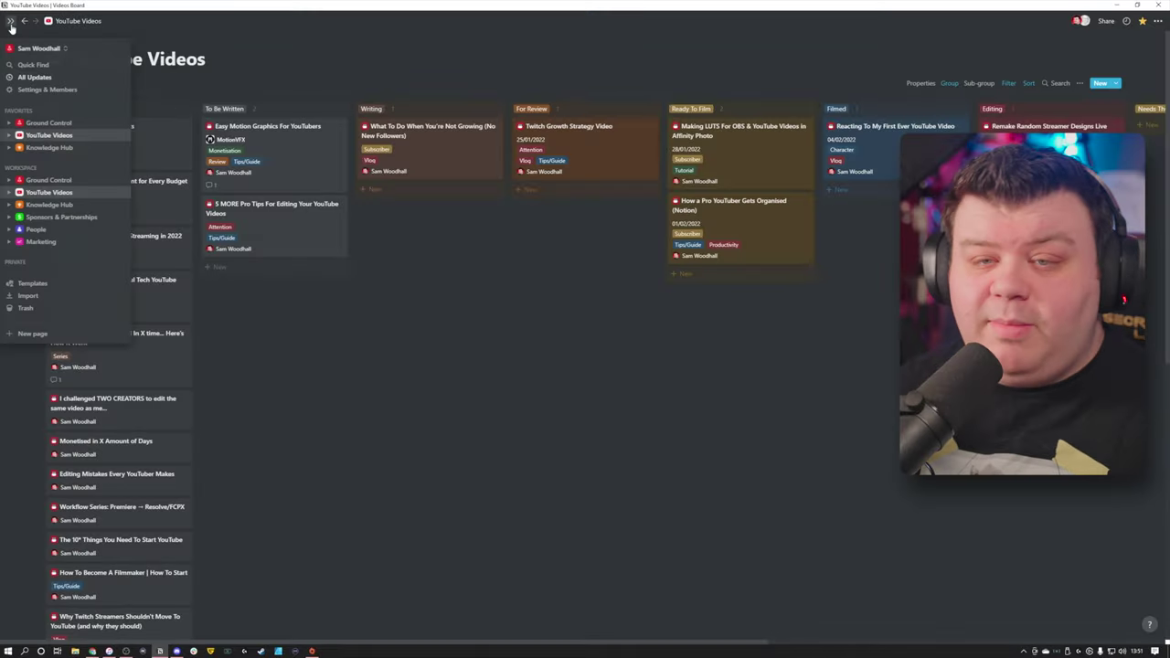
# Show the sidebar with Ctrl+\ and go to Knowledge Hub under Favorites.
pyautogui.hotkey('ctrl', '\\')
pyautogui.click(55, 120)
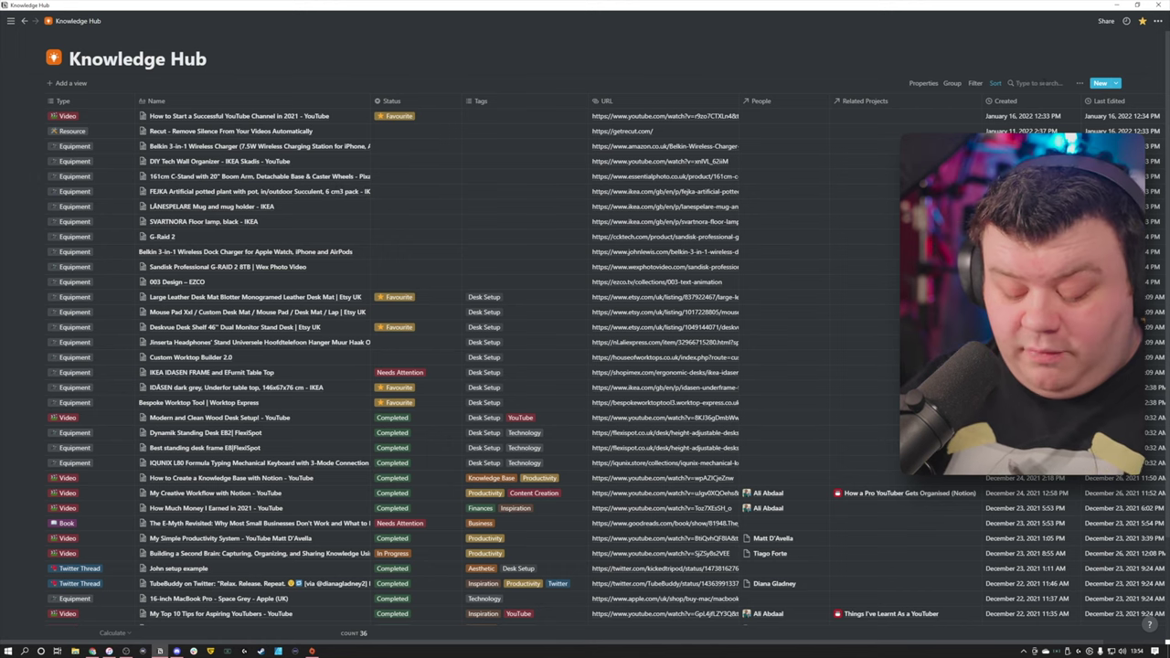
# Search the Knowledge Hub table for 'yout' to show YouTube-related entries.
pyautogui.write('youtube.com/aliabdaal')
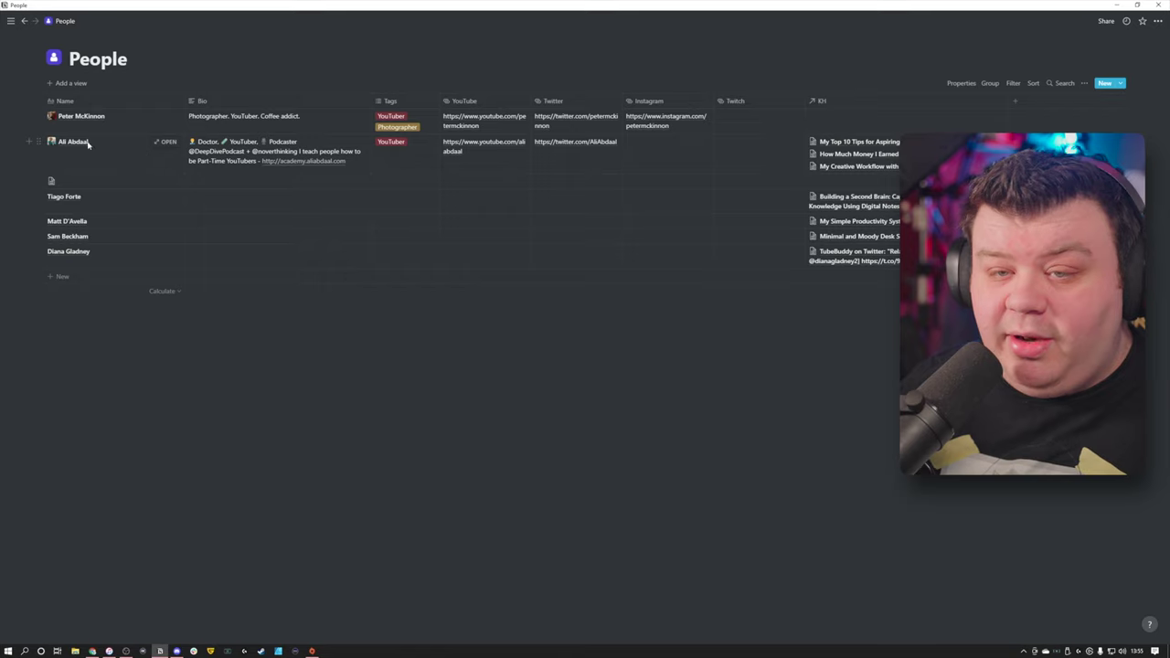
# Open a creator's People entry and its linked My Creative Workflow with Notion page.
pyautogui.click(166, 141)
pyautogui.click(640, 338)
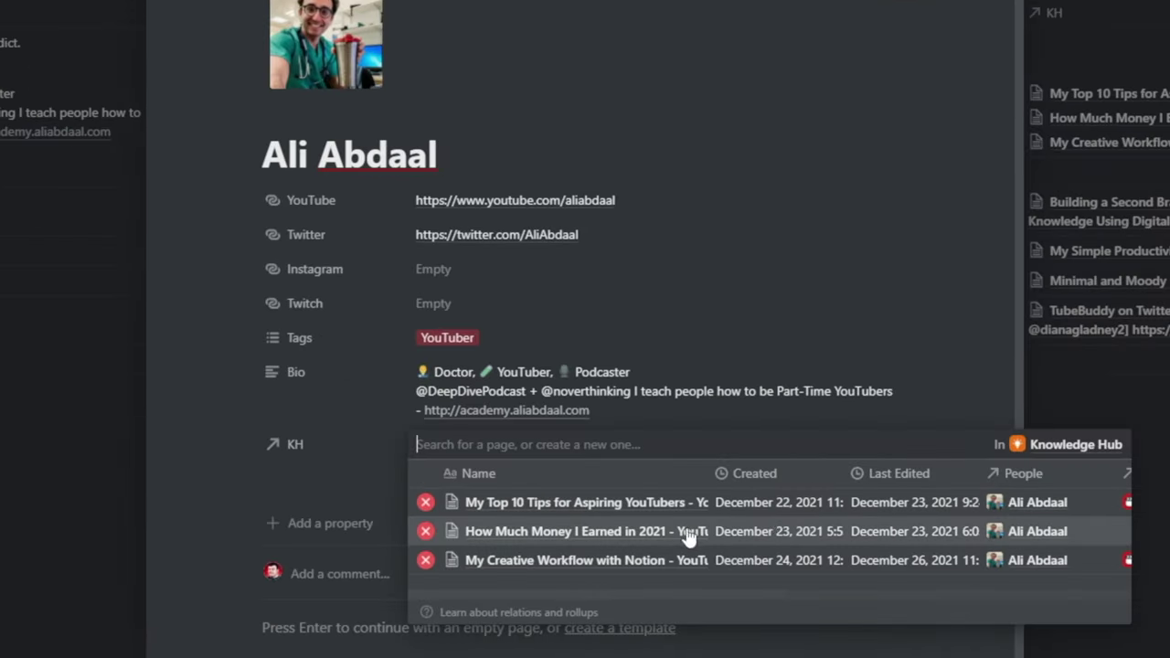
pyautogui.click(556, 560)
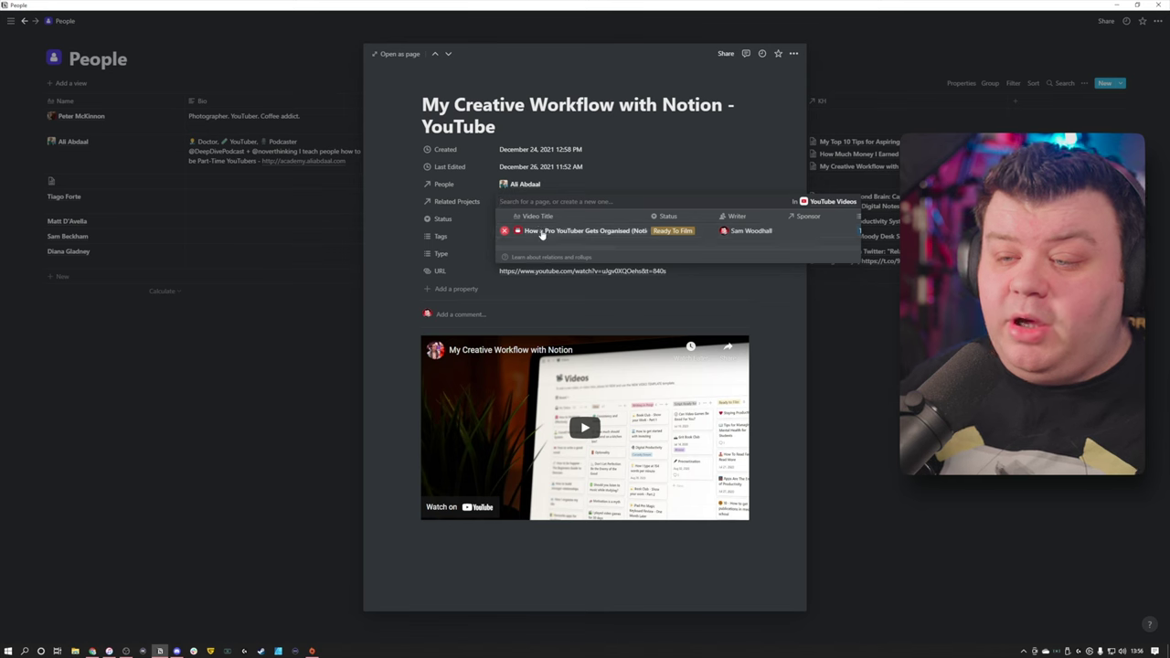
# View the linked How a Pro YouTuber Gets Organised video as a full page, then return to the board.
pyautogui.click(542, 231)
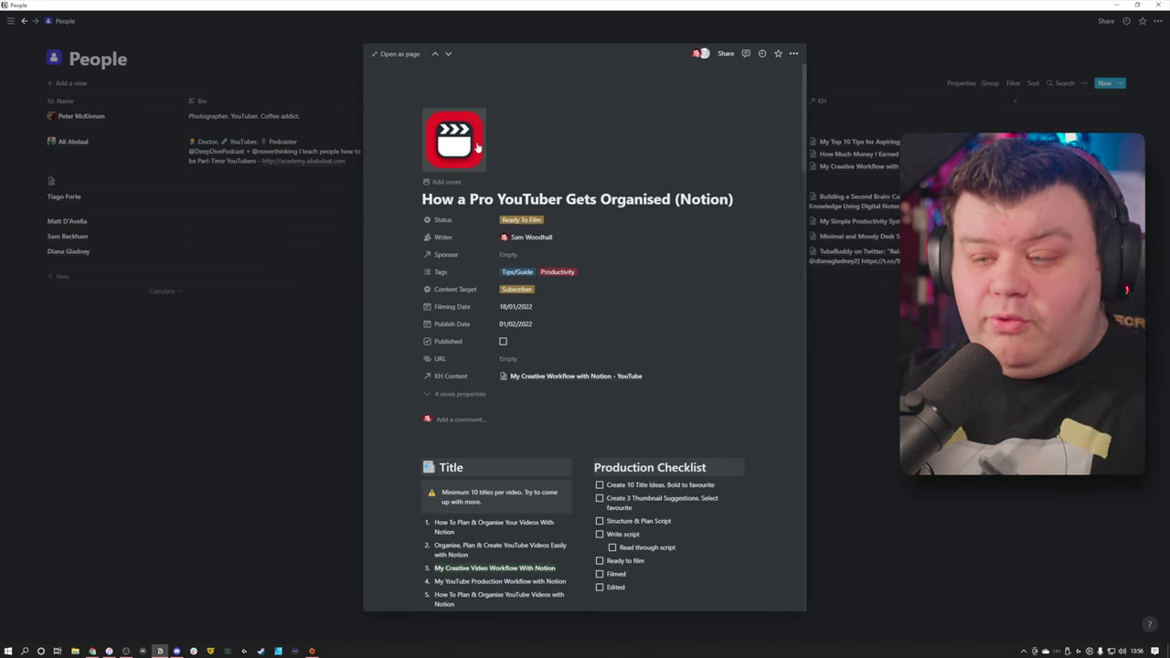
pyautogui.click(398, 55)
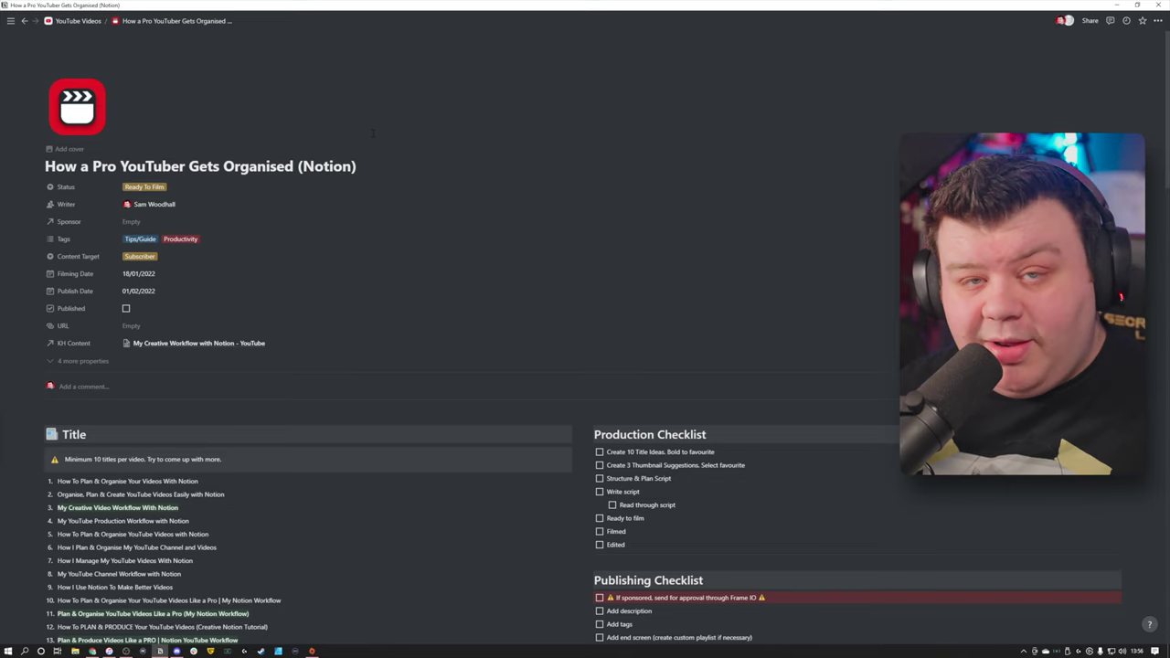
pyautogui.hotkey('ctrl', '[')
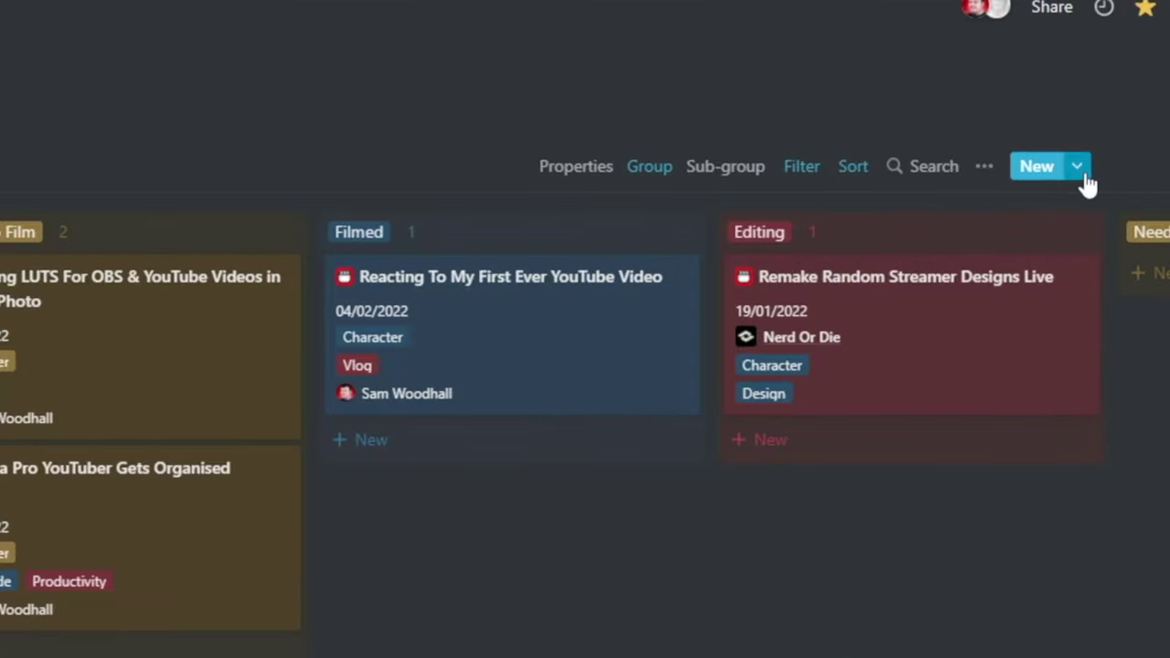
# Show the New button's templates to create a video from YouTube Video Template.
pyautogui.click(1078, 170)
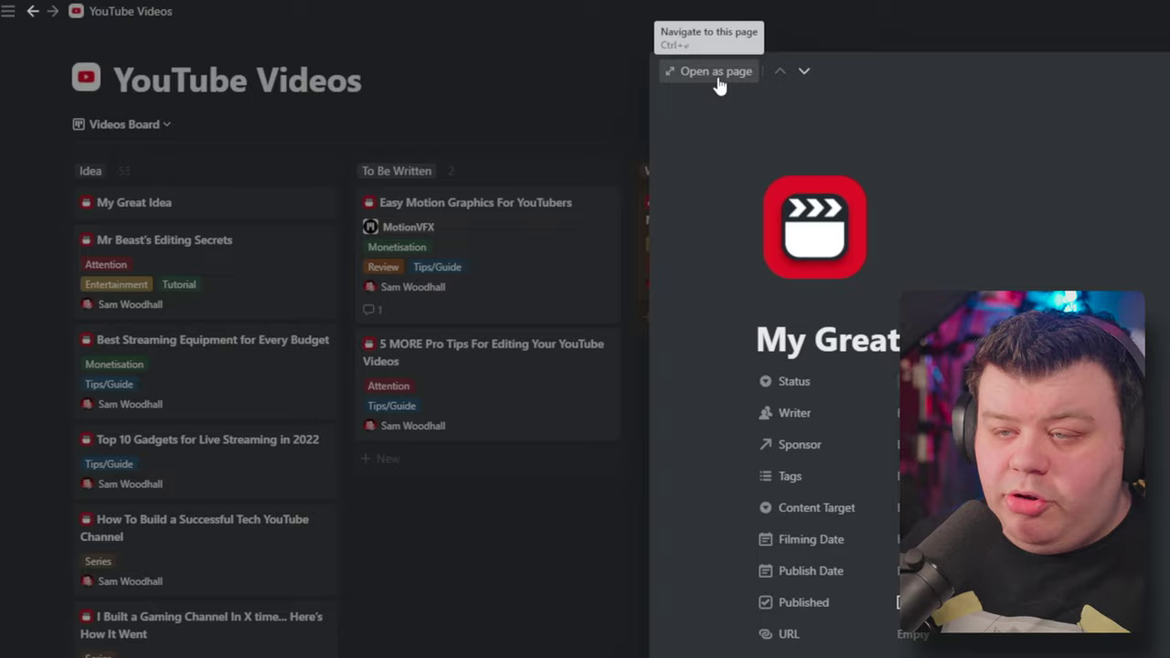
# Expand My Great Idea to a full page and set its Status to Writing.
pyautogui.click(718, 81)
pyautogui.scroll(-3, 763, 350)
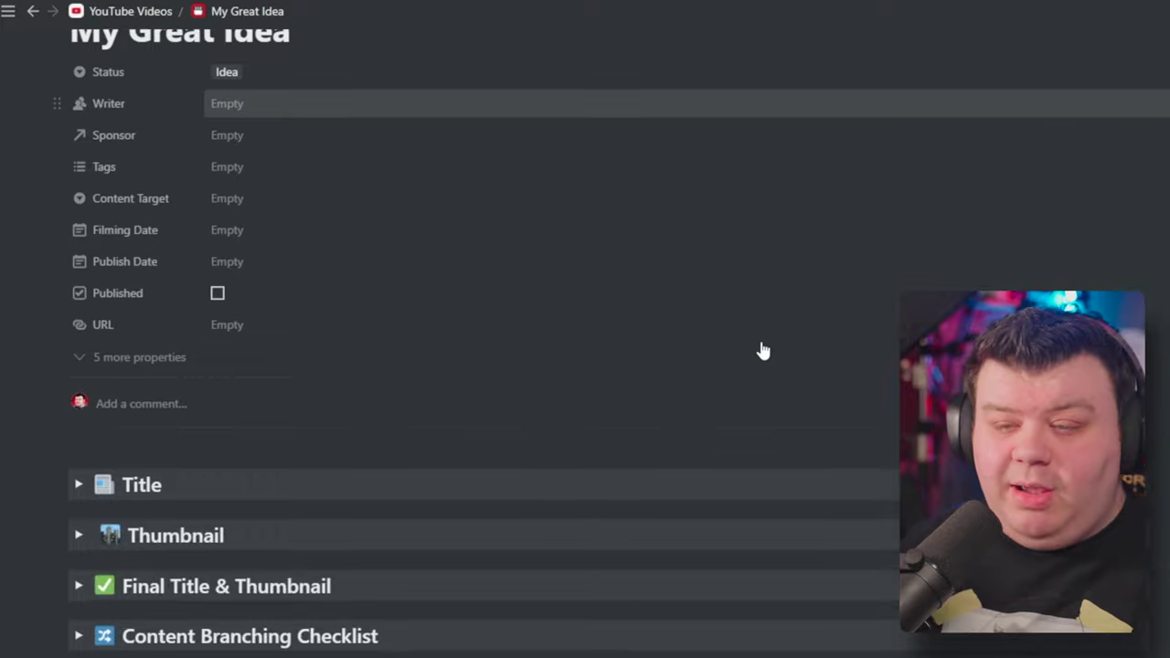
pyautogui.scroll(3, 762, 341)
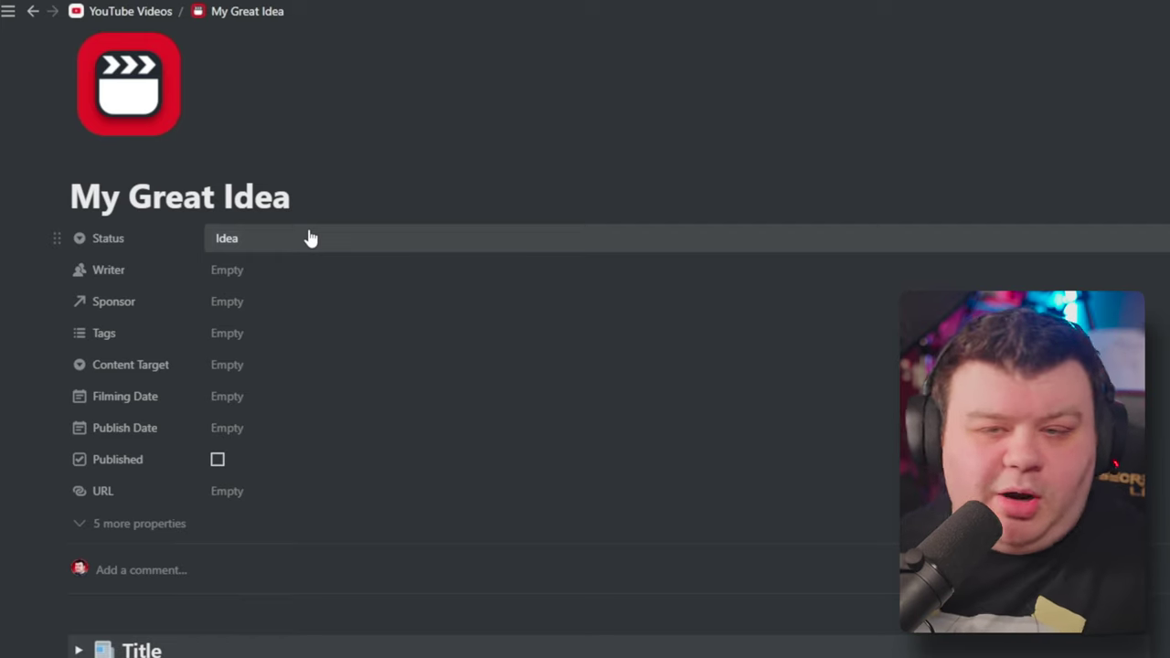
pyautogui.click(310, 238)
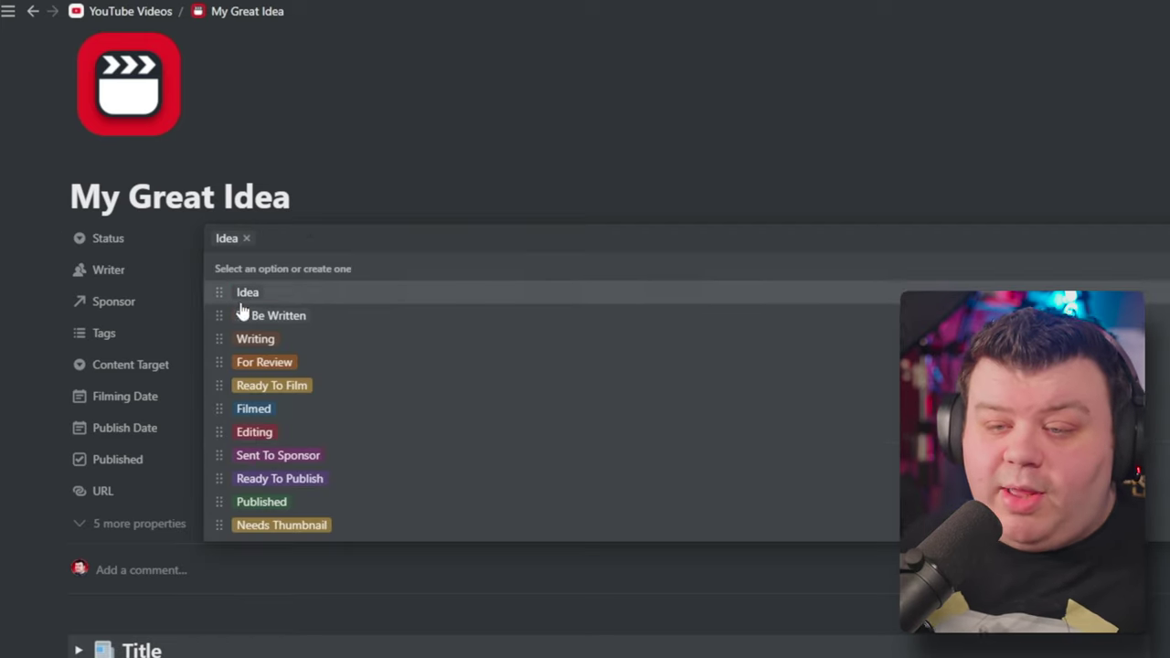
pyautogui.click(256, 345)
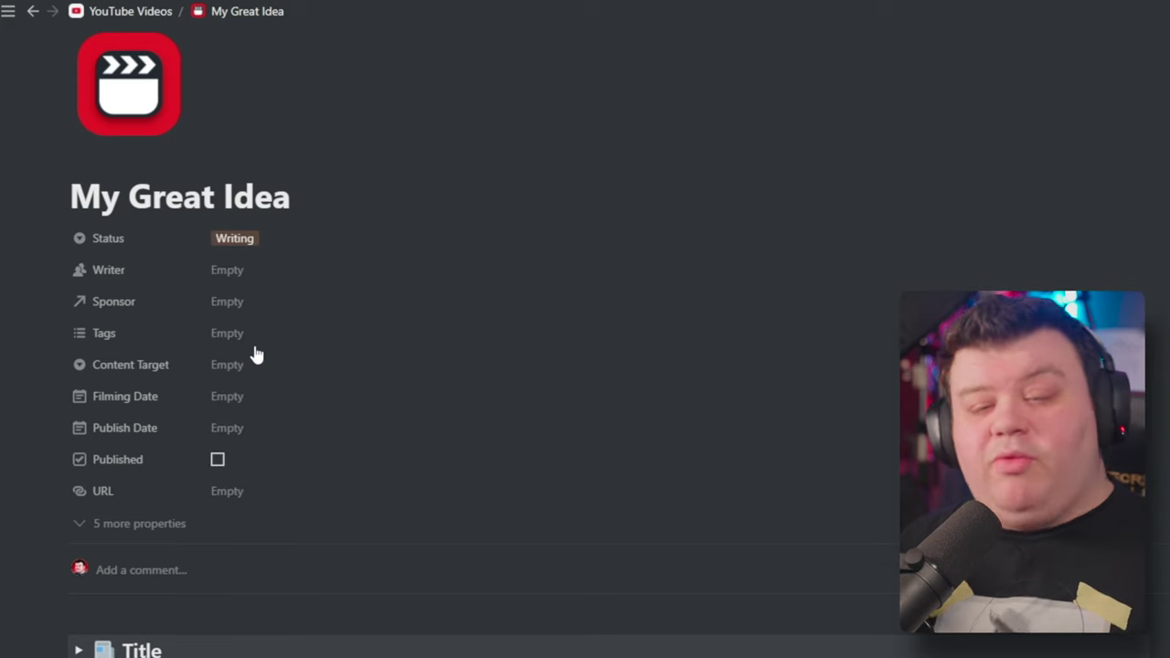
# Assign the first listed person as Writer, leaving Sponsor empty.
pyautogui.click(307, 273)
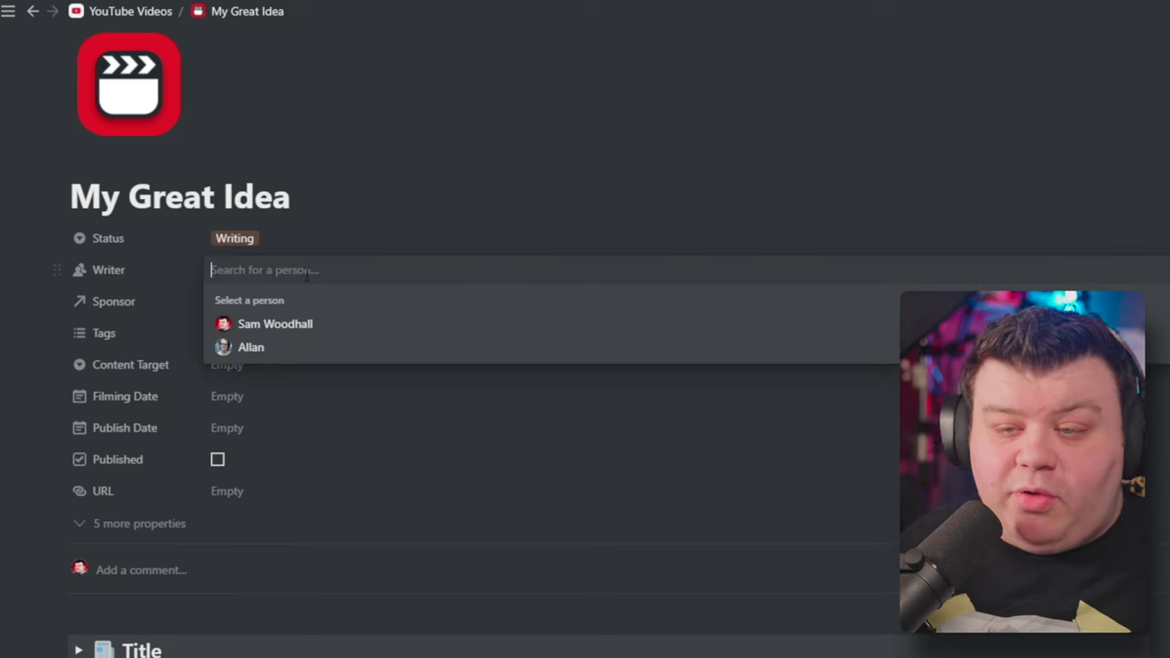
pyautogui.click(292, 331)
pyautogui.press('Escape')
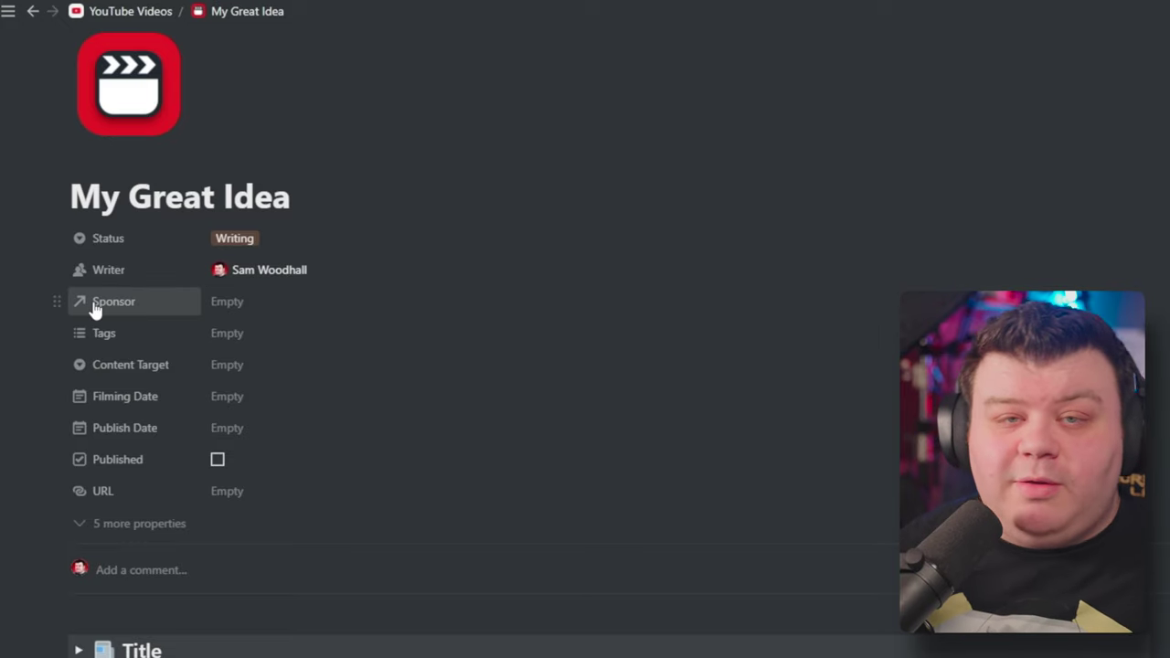
pyautogui.click(282, 302)
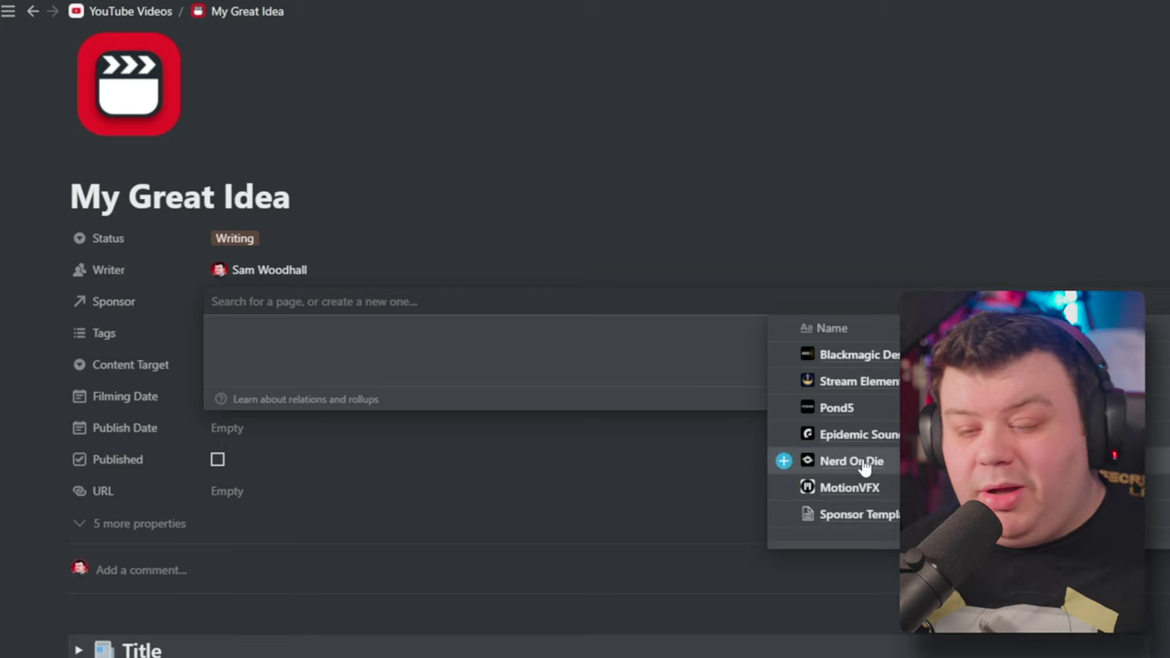
pyautogui.click(849, 240)
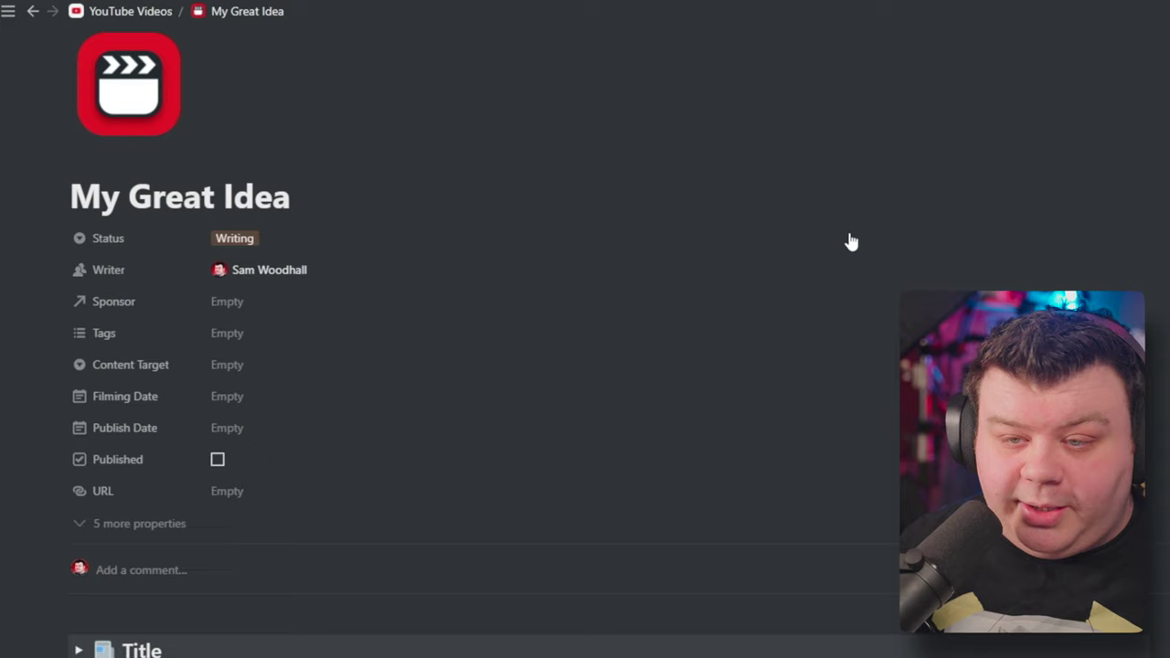
# Tag My Great Idea as Tips/Guide and set its Content Target to Attention.
pyautogui.click(261, 339)
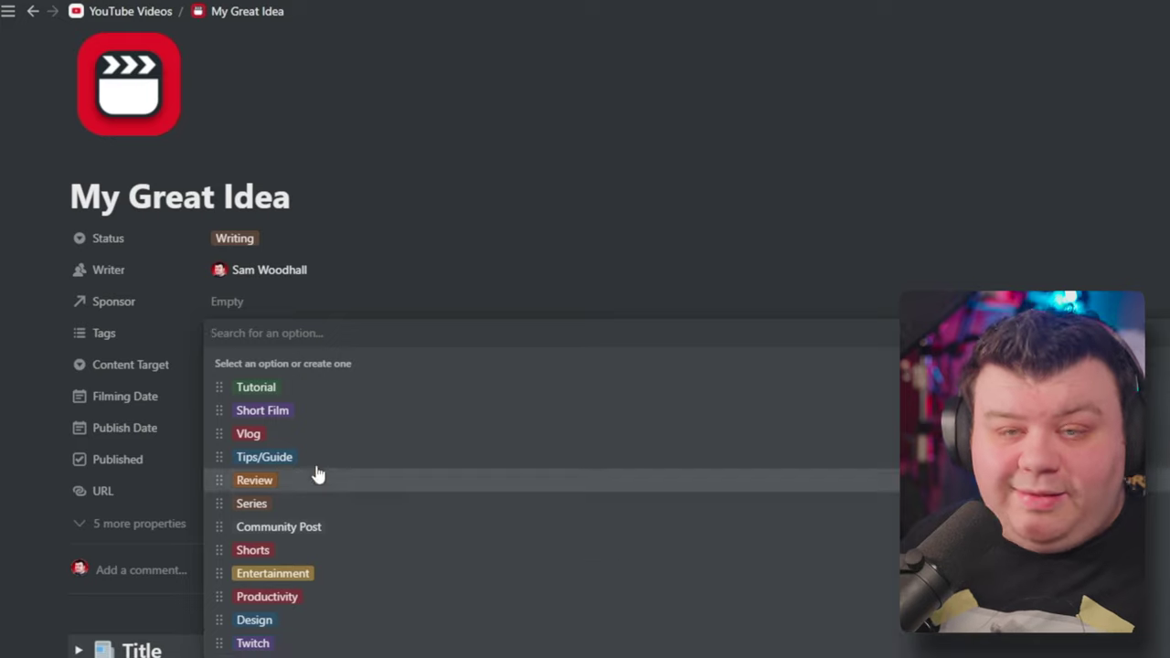
pyautogui.click(264, 457)
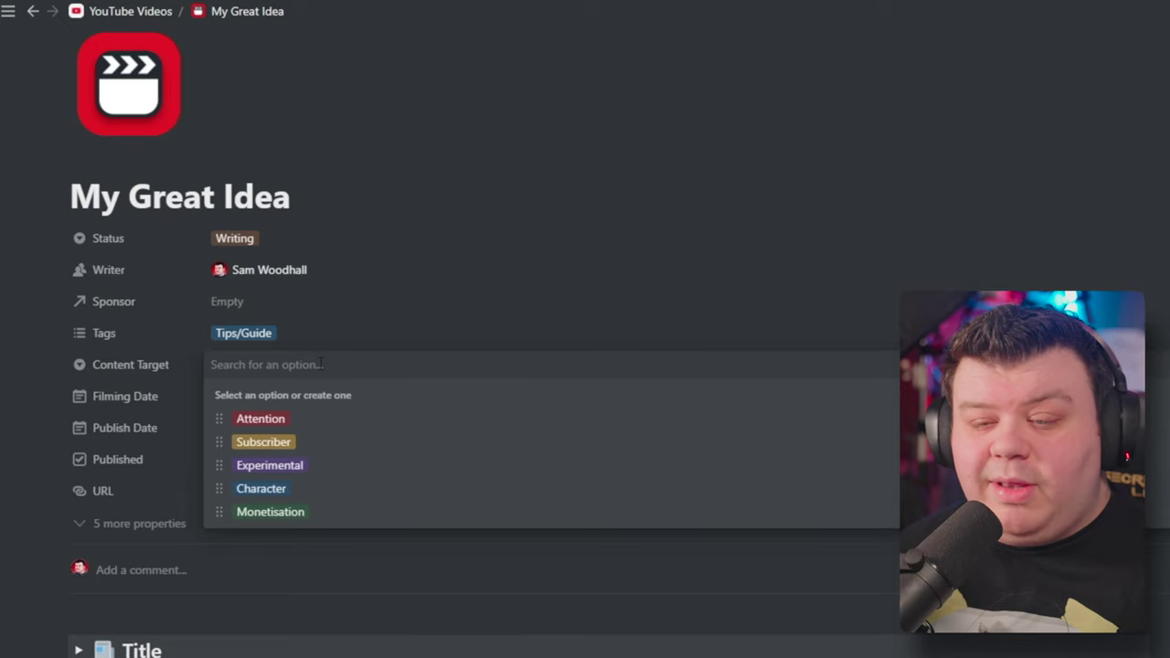
pyautogui.click(311, 427)
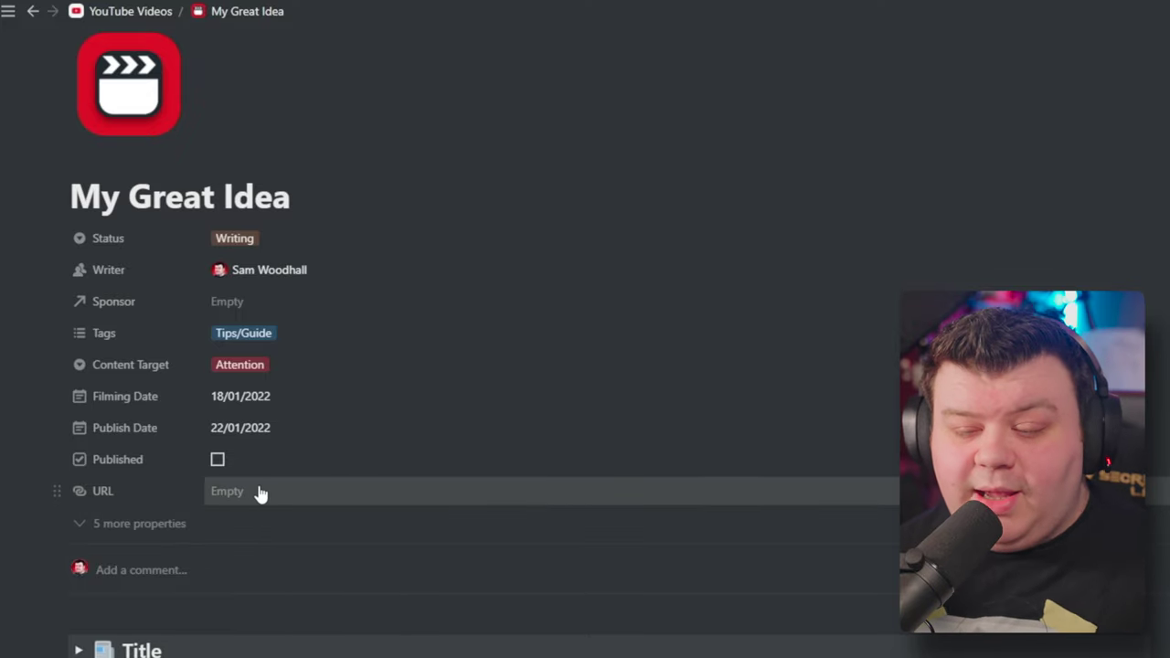
# Add items 4 and 5 with '..' placeholders to the numbered Title ideas list.
pyautogui.scroll(-5, 578, 125)
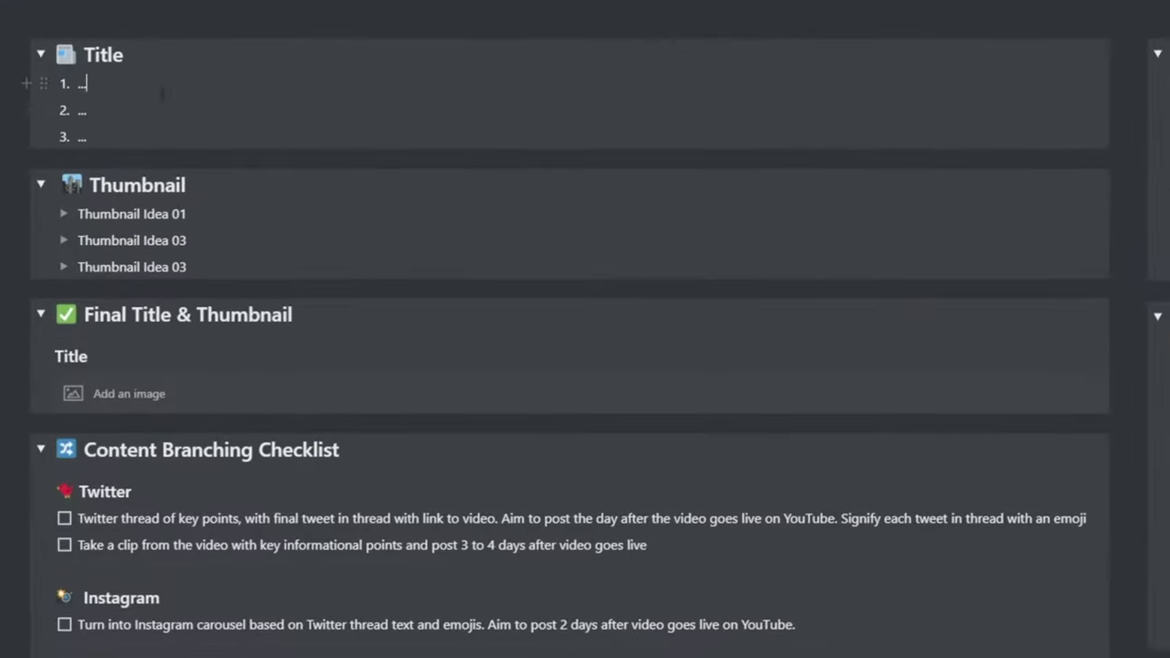
pyautogui.click(141, 111)
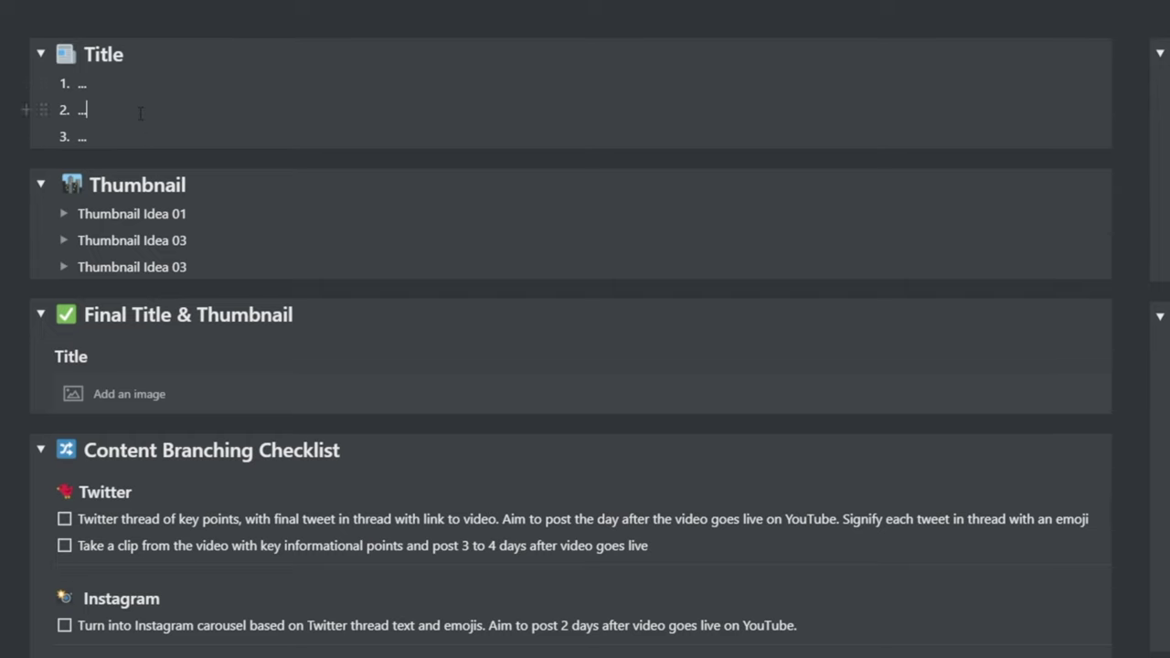
pyautogui.press('Return')
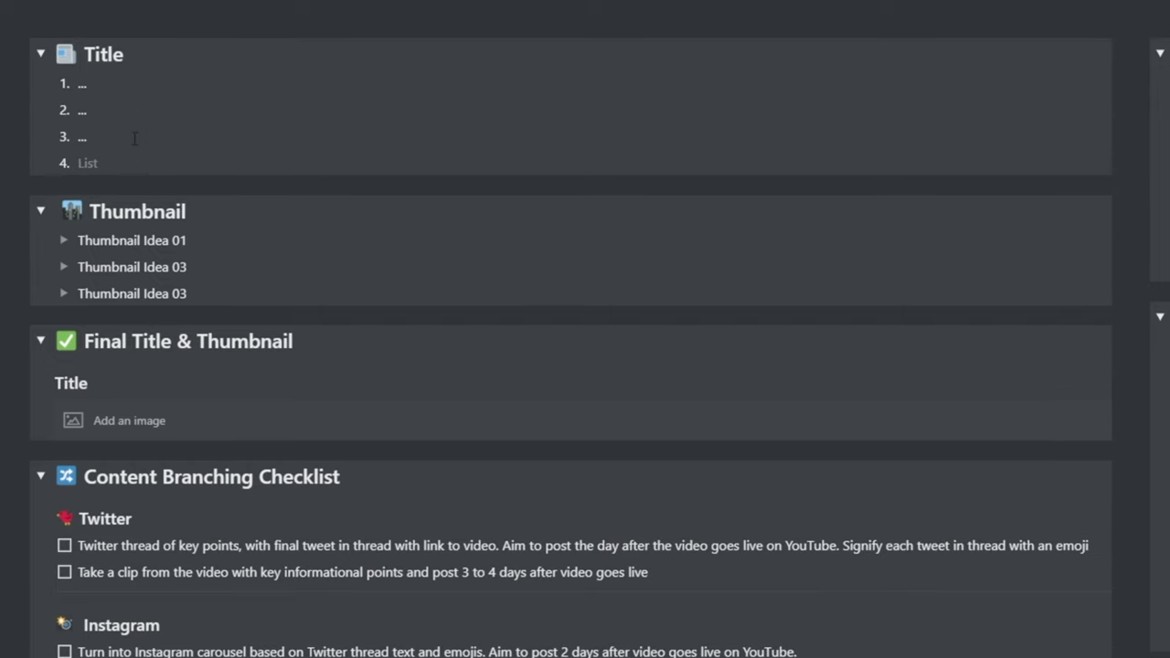
pyautogui.write('..')
pyautogui.press('Return')
pyautogui.write('..')
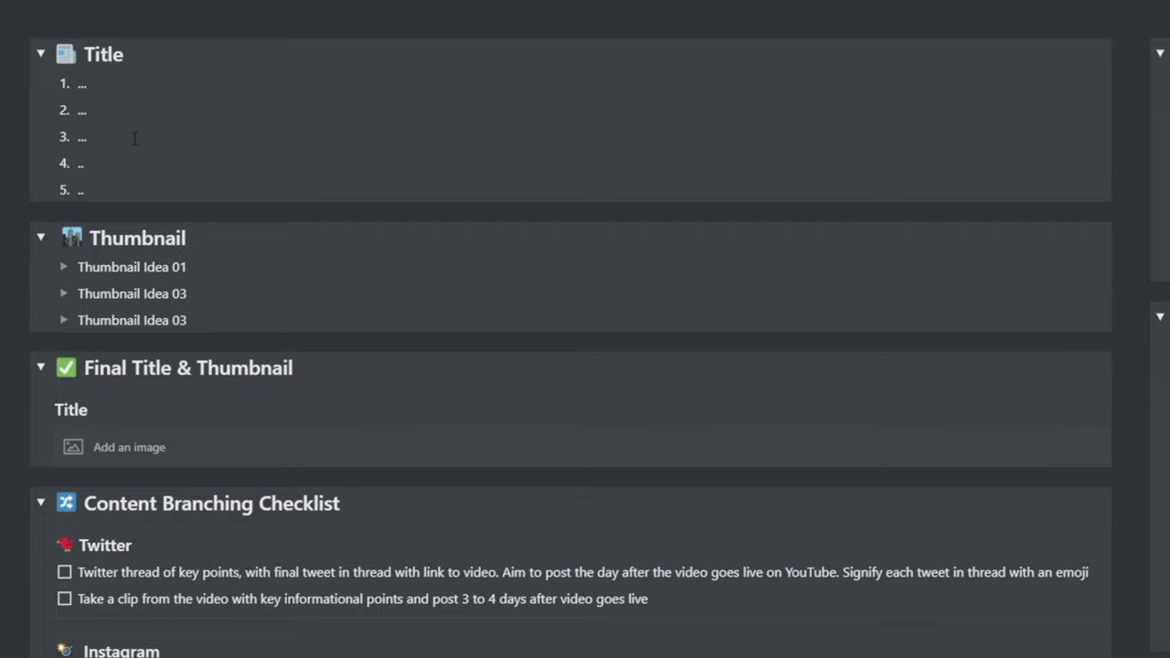
# Give title idea 3 a green background and tick off the Create 10 title ideas task.
pyautogui.click(43, 137)
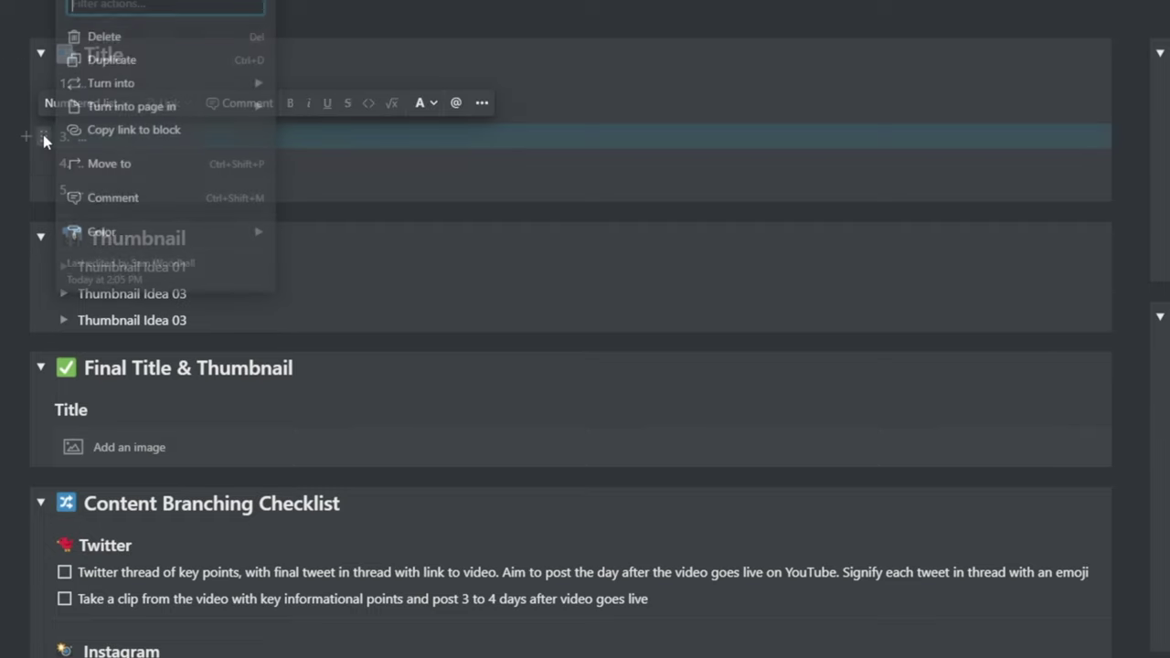
pyautogui.moveTo(101, 231)
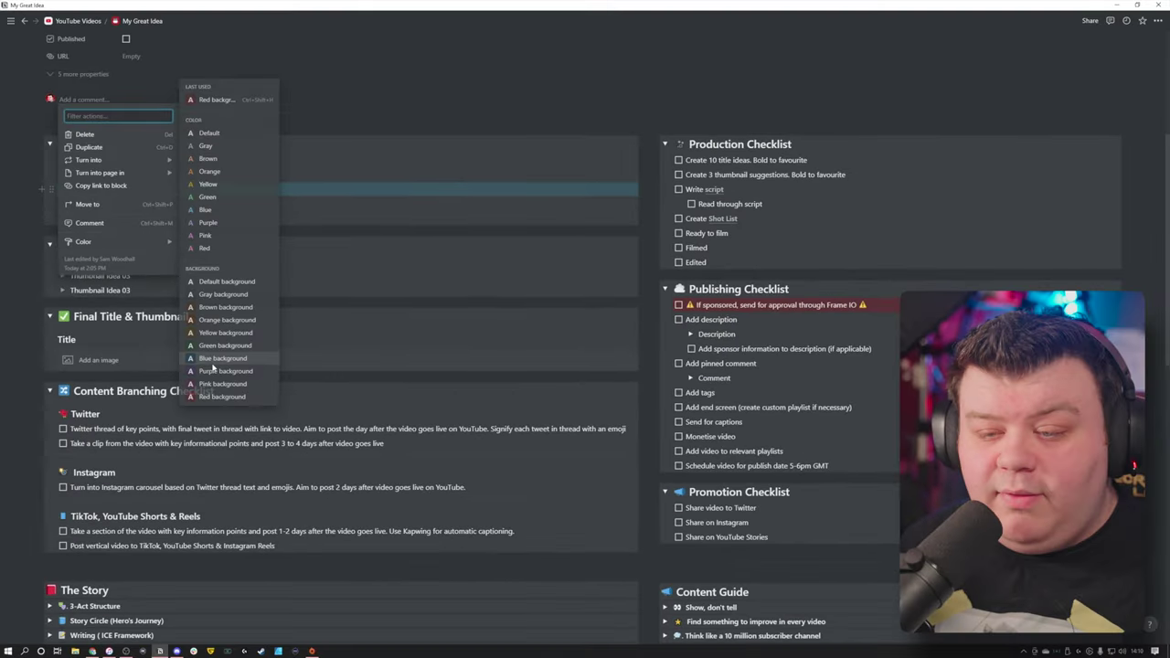
pyautogui.click(224, 346)
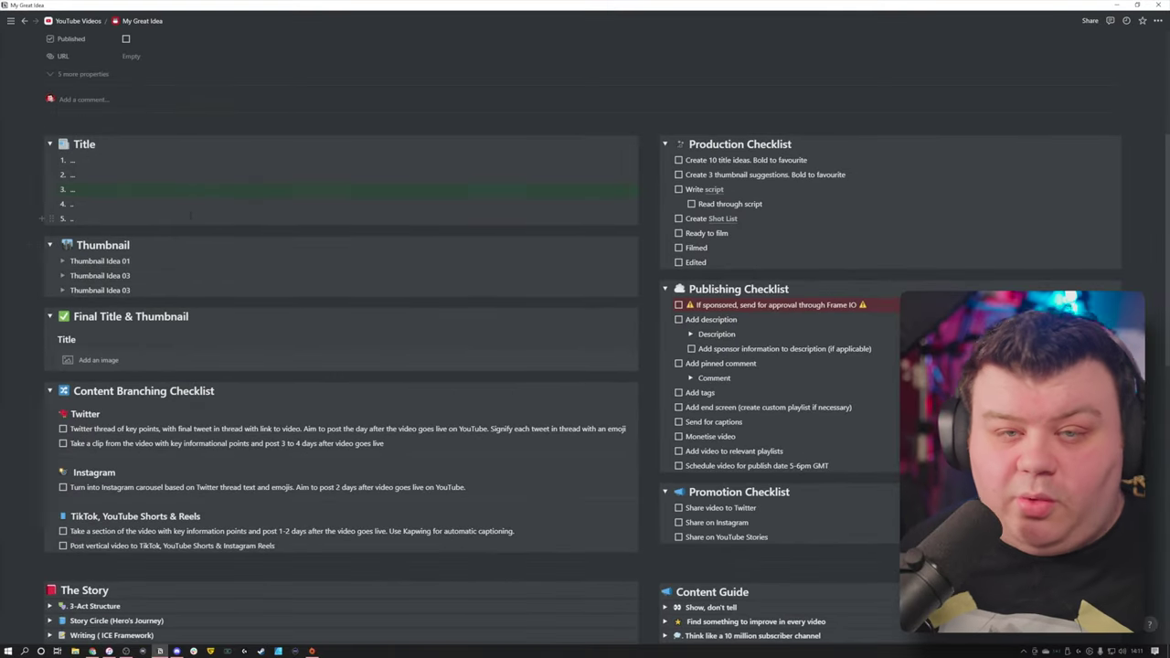
pyautogui.doubleClick(160, 189)
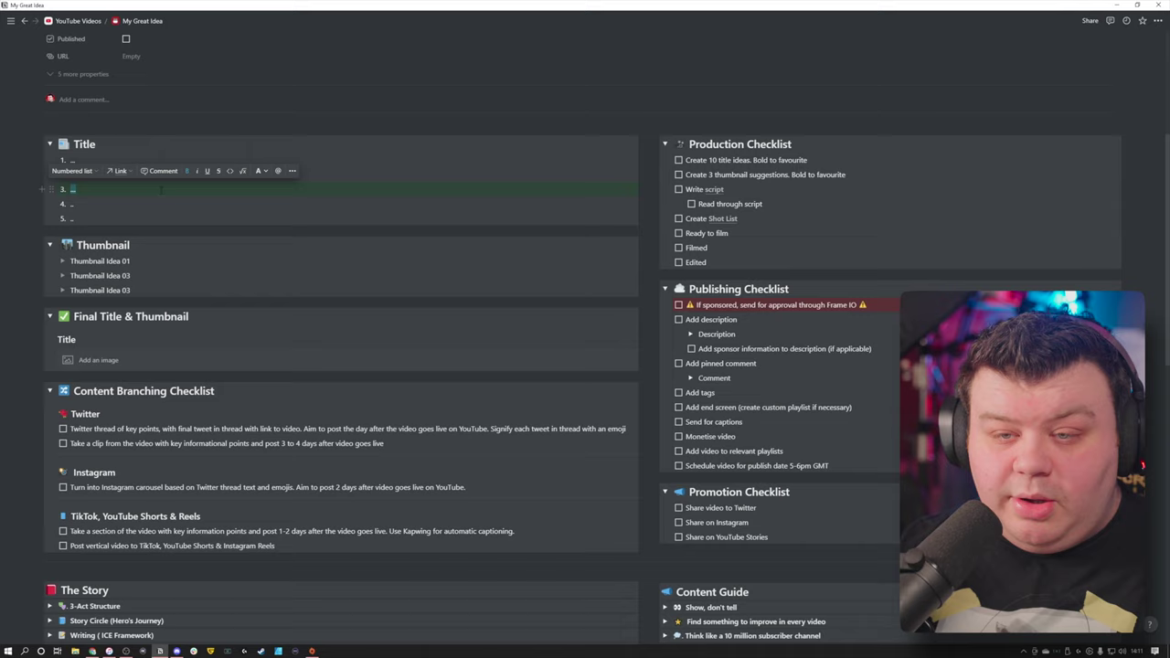
pyautogui.click(167, 212)
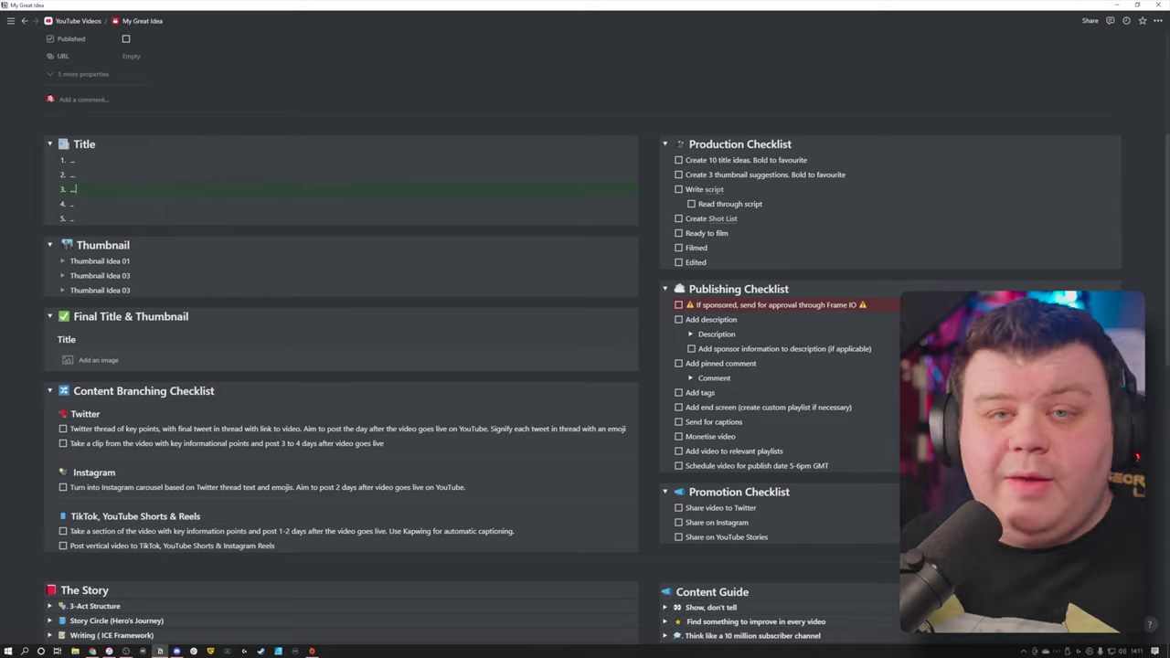
pyautogui.click(678, 160)
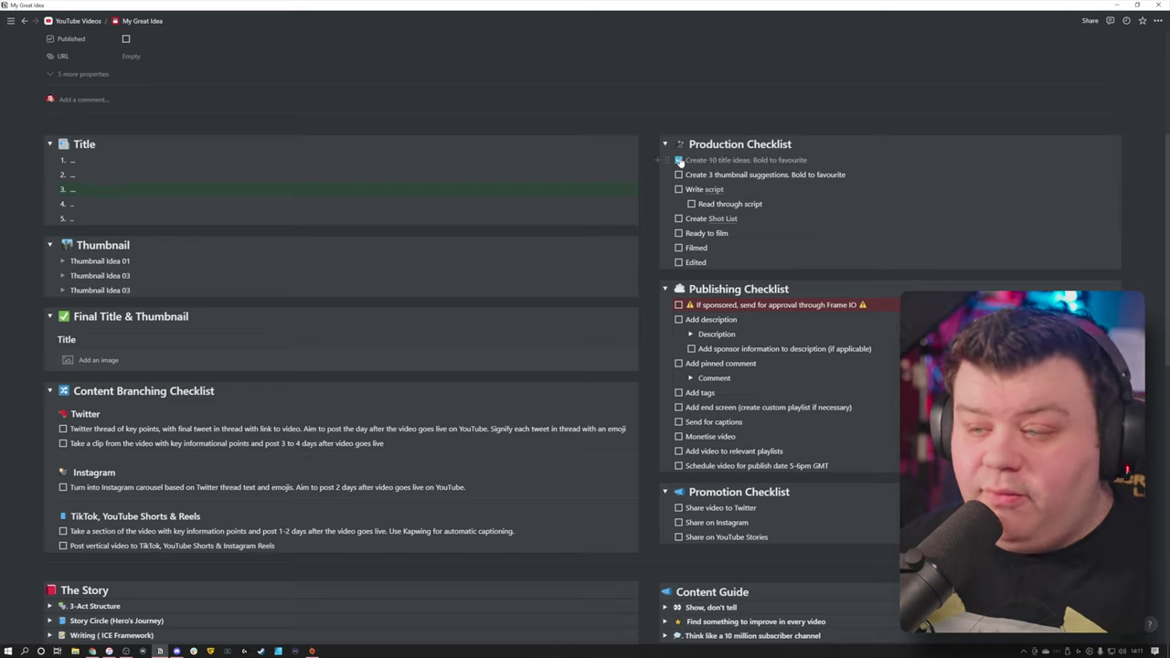
# Expand the three thumbnail ideas and make Thumbnail Idea 01 bold with a green background.
pyautogui.click(62, 262)
pyautogui.click(62, 290)
pyautogui.click(63, 319)
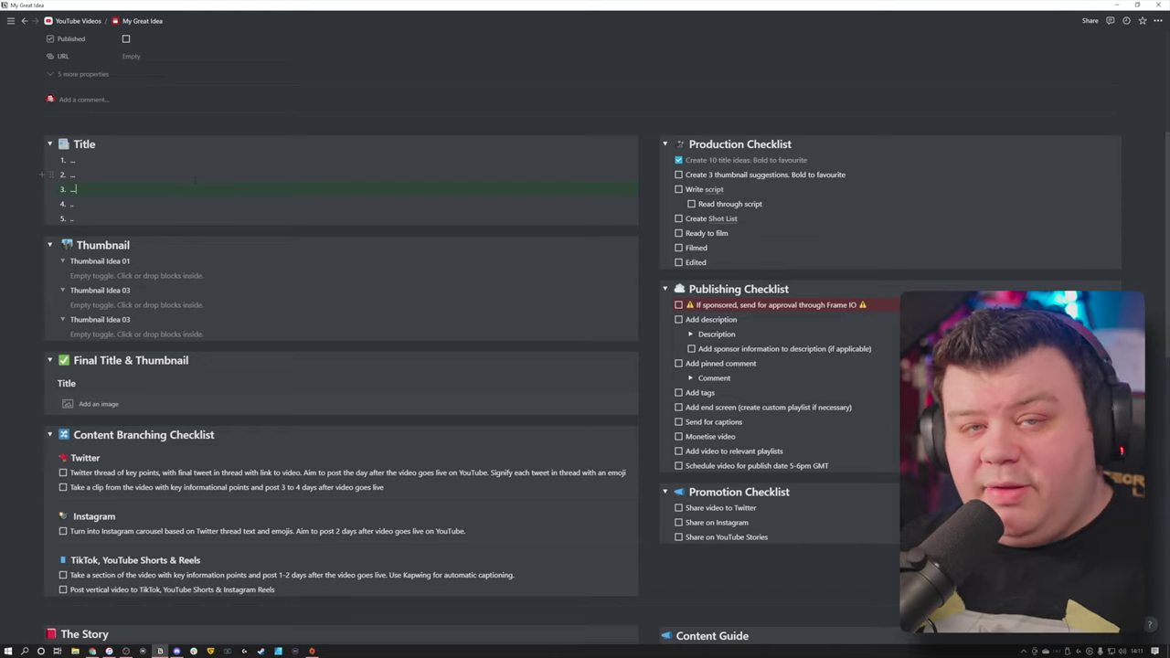
pyautogui.click(52, 262)
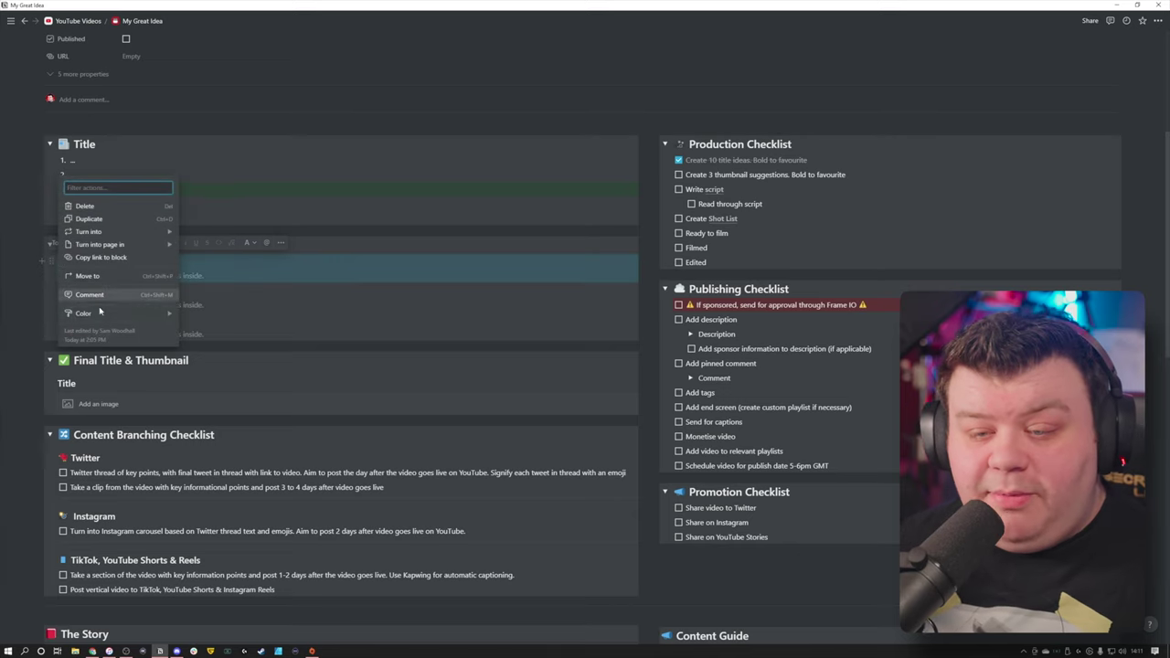
pyautogui.moveTo(100, 313)
pyautogui.click(224, 417)
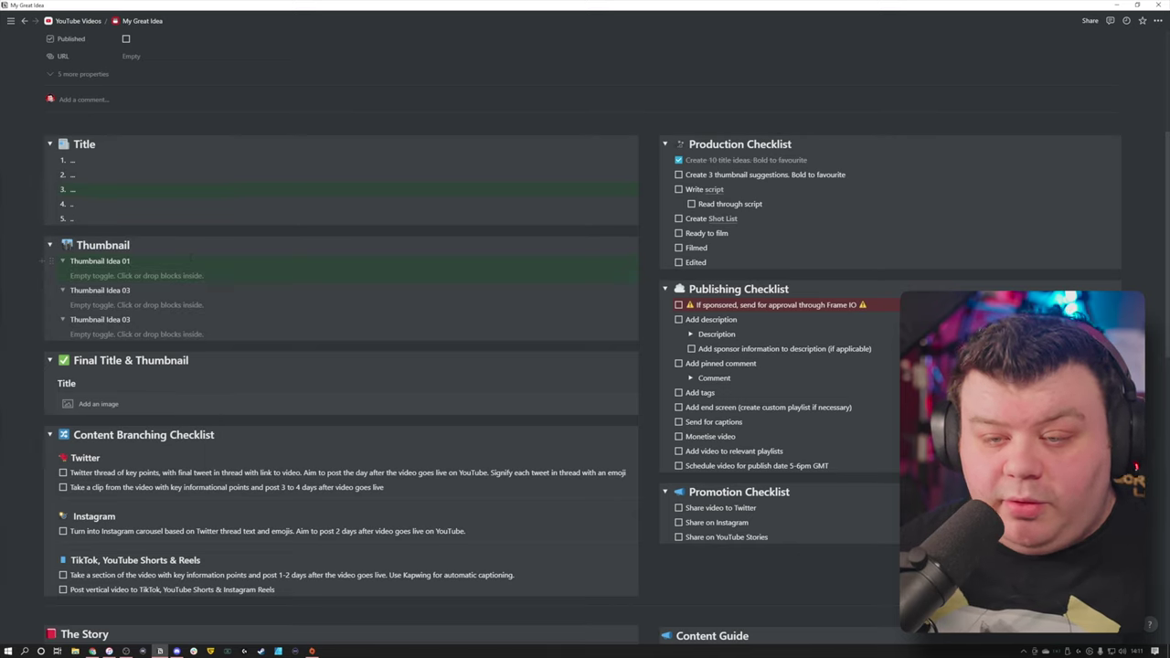
pyautogui.tripleClick(190, 260)
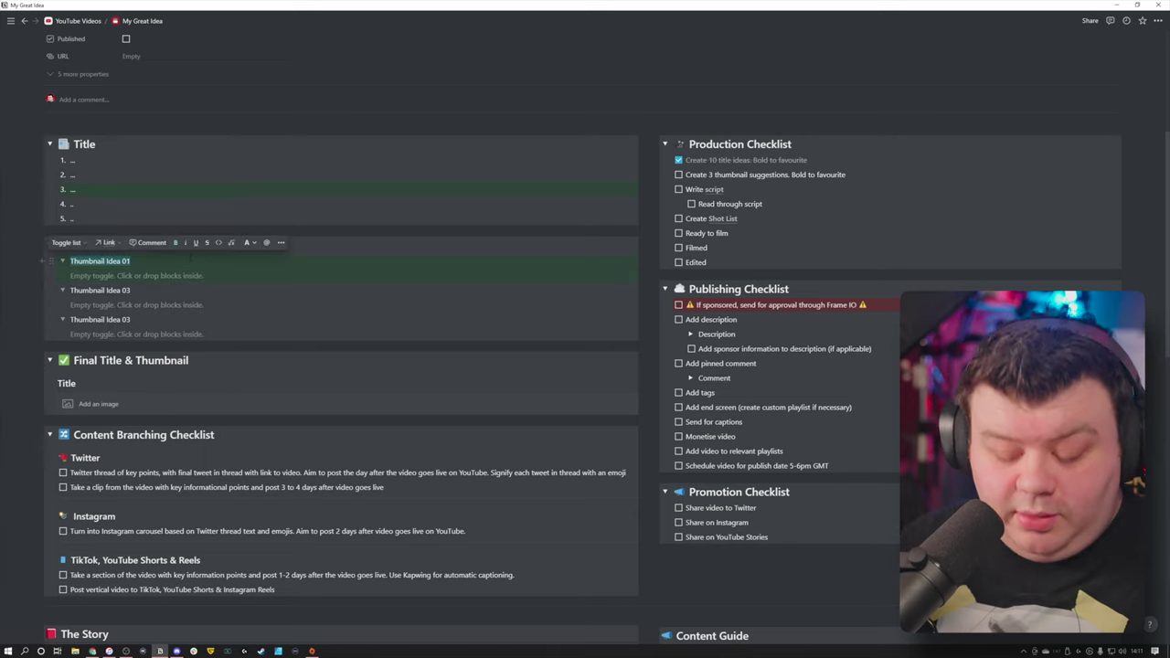
pyautogui.hotkey('ctrl', 'b')
pyautogui.click(189, 265)
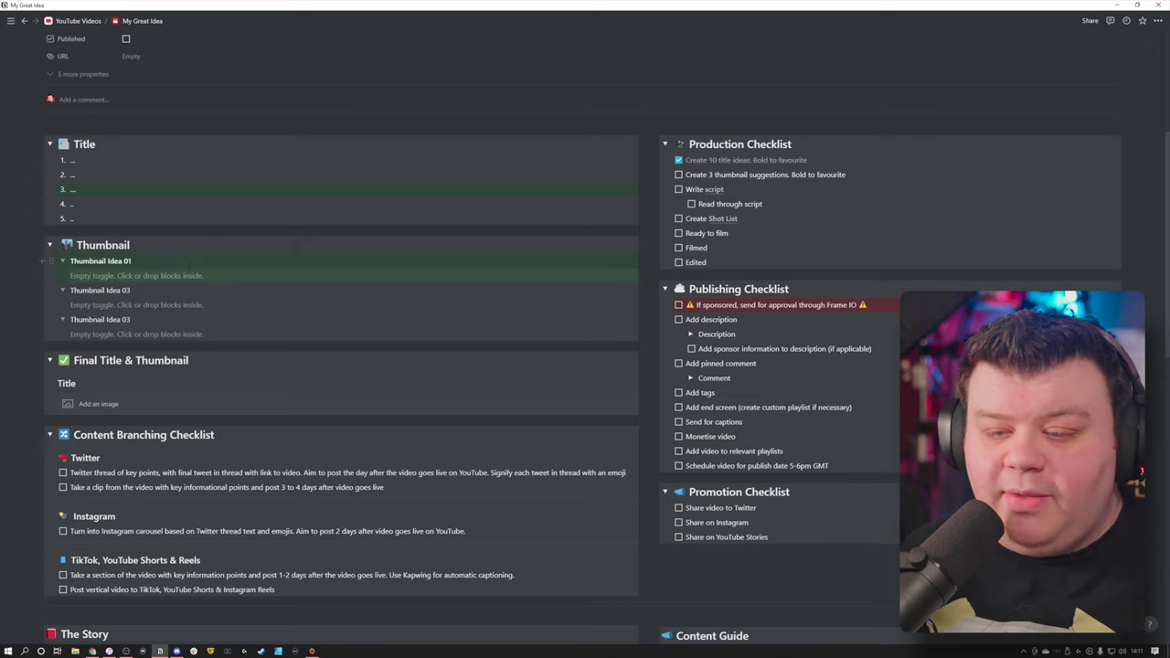
# Replace the Title heading text with 'Final Title'.
pyautogui.doubleClick(67, 383)
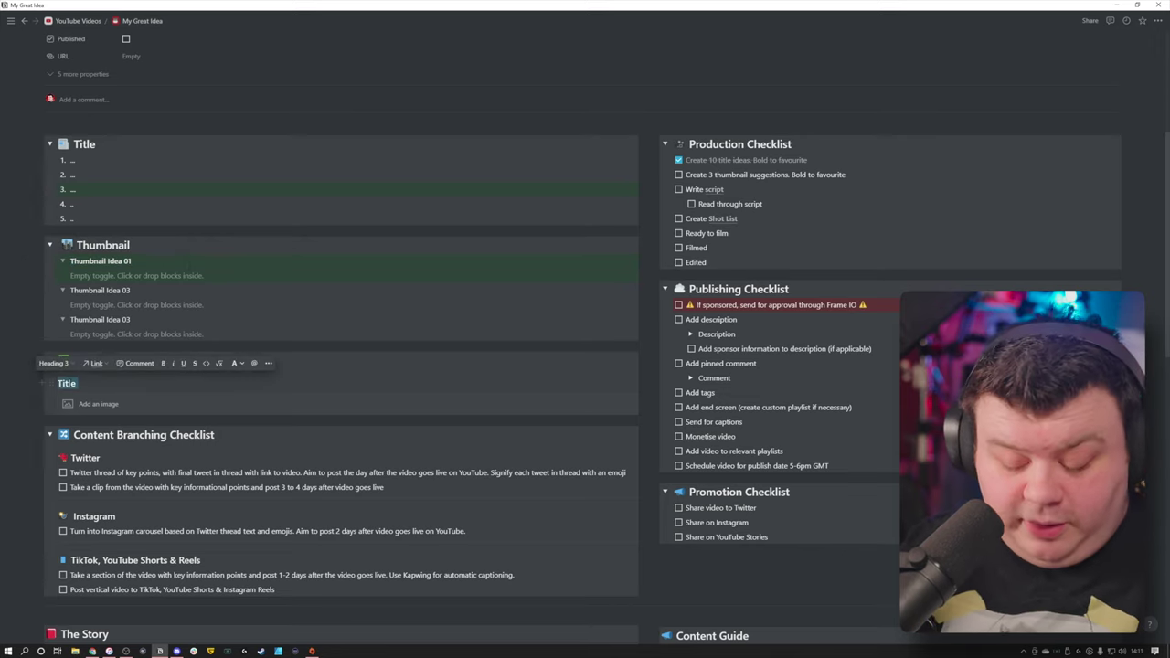
pyautogui.write('Final TRi')
pyautogui.press('BackSpace')
pyautogui.press('BackSpace')
pyautogui.write('itle')
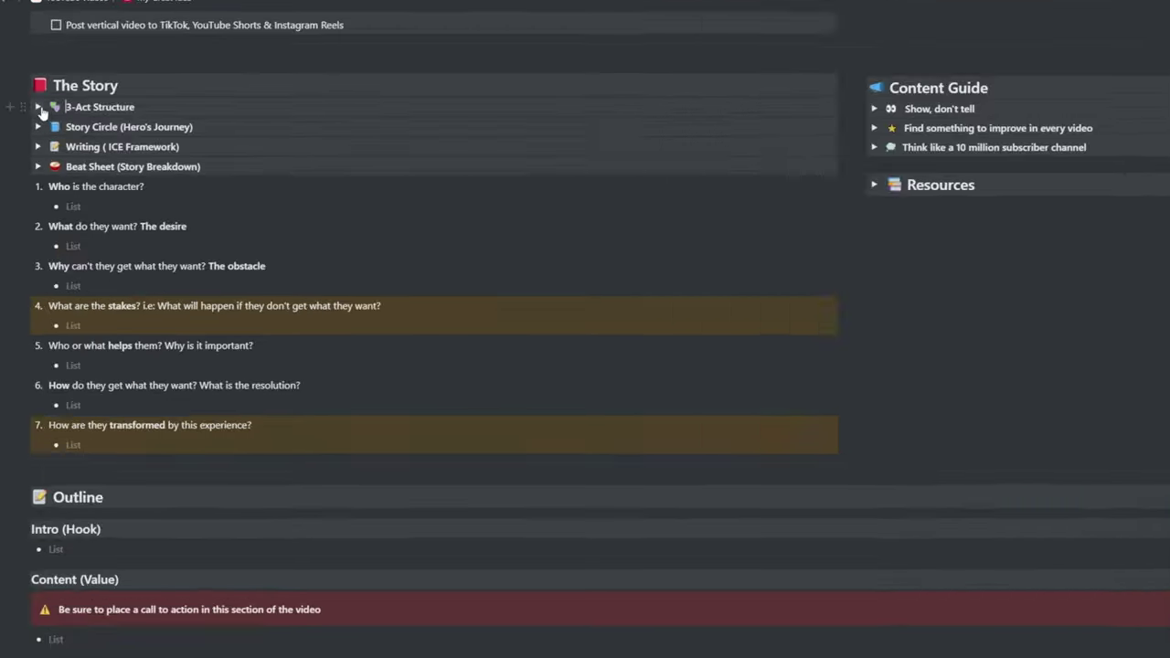
# Expand the 3-Act Structure and Story Circle (Hero's Journey) toggles to view their diagrams.
pyautogui.click(49, 102)
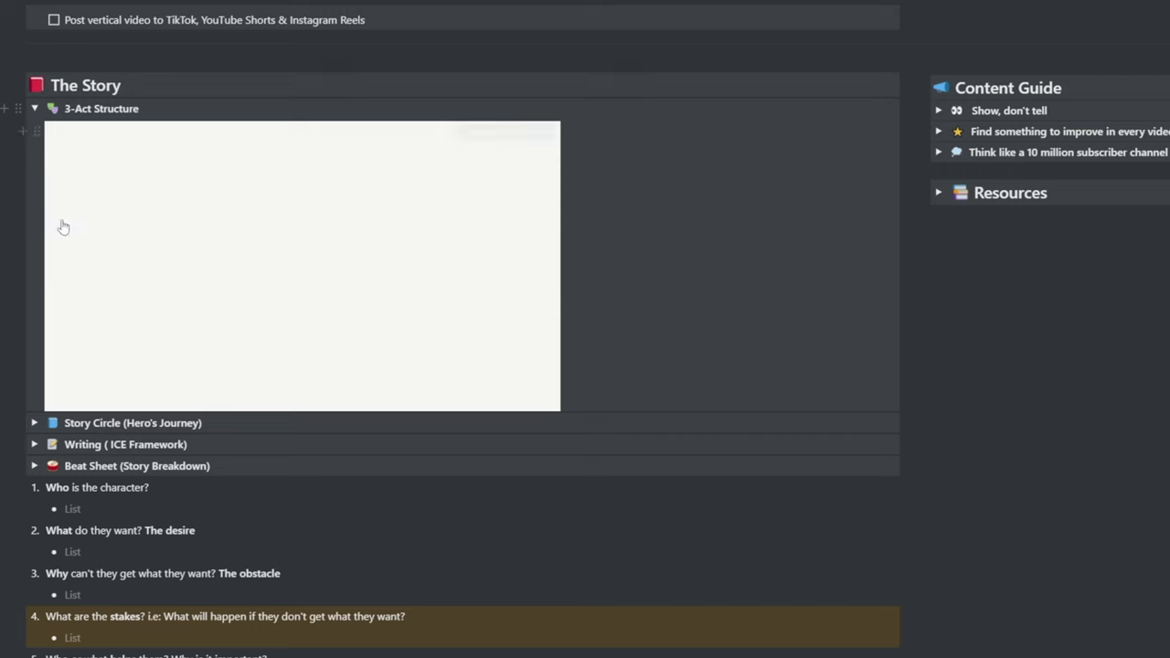
pyautogui.click(34, 422)
pyautogui.scroll(-2, 118, 374)
pyautogui.scroll(1, 153, 390)
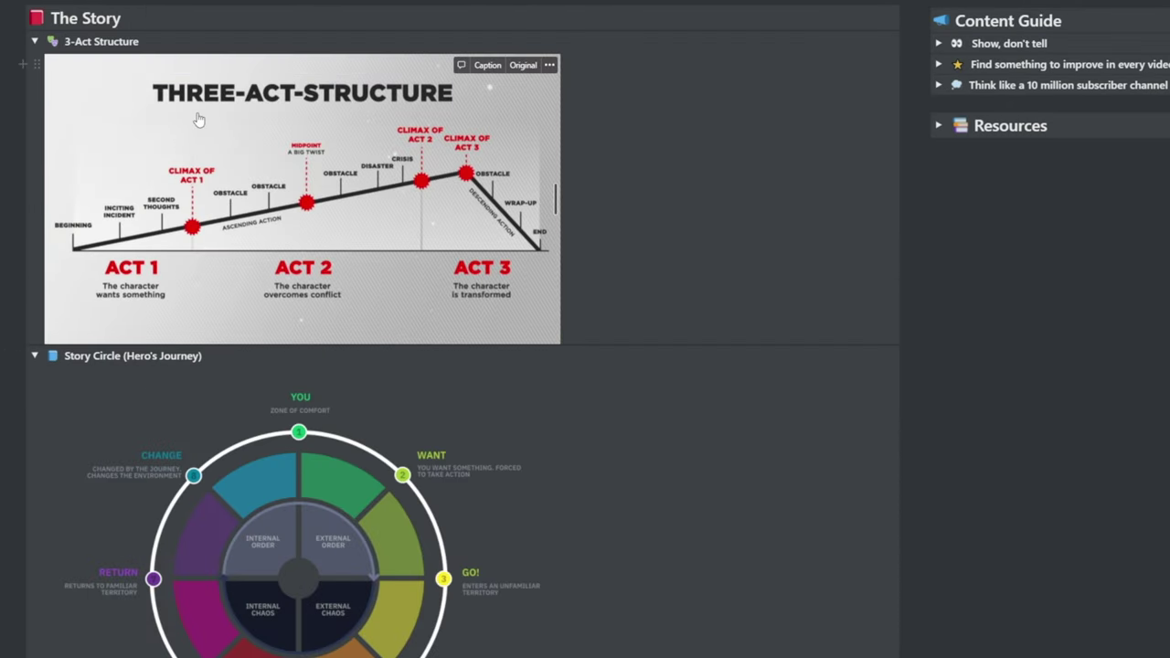
pyautogui.scroll(-1, 338, 174)
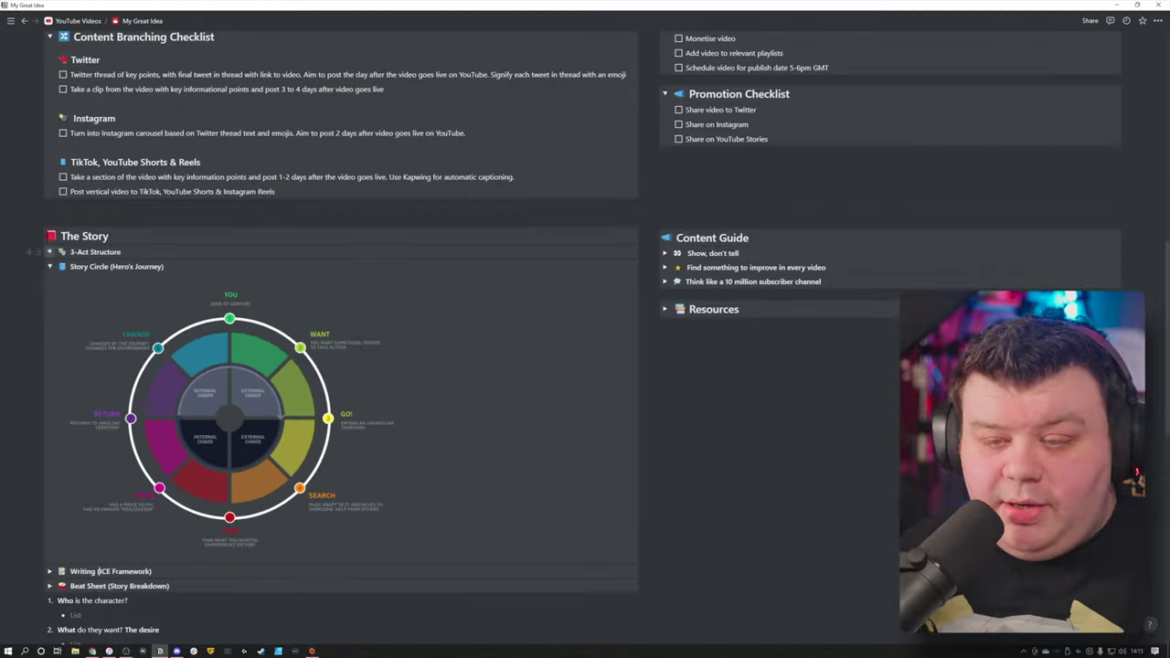
# Collapse the Story Circle toggle and expand End Screen (Sales Pitch) to read it.
pyautogui.click(50, 220)
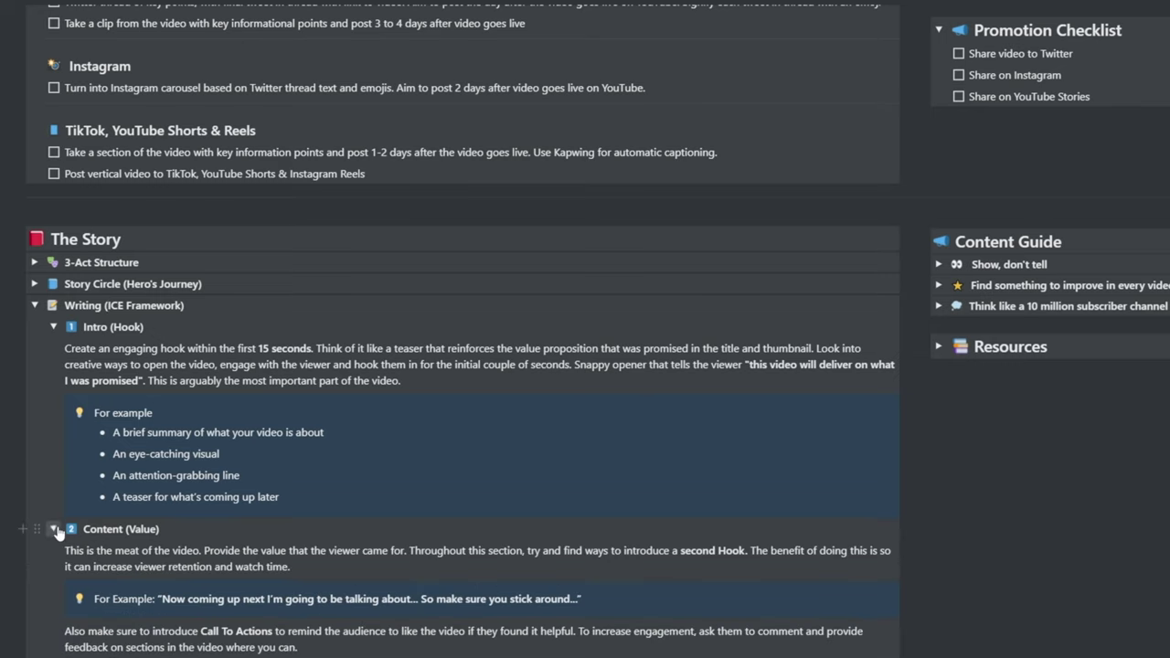
pyautogui.scroll(-3, 56, 530)
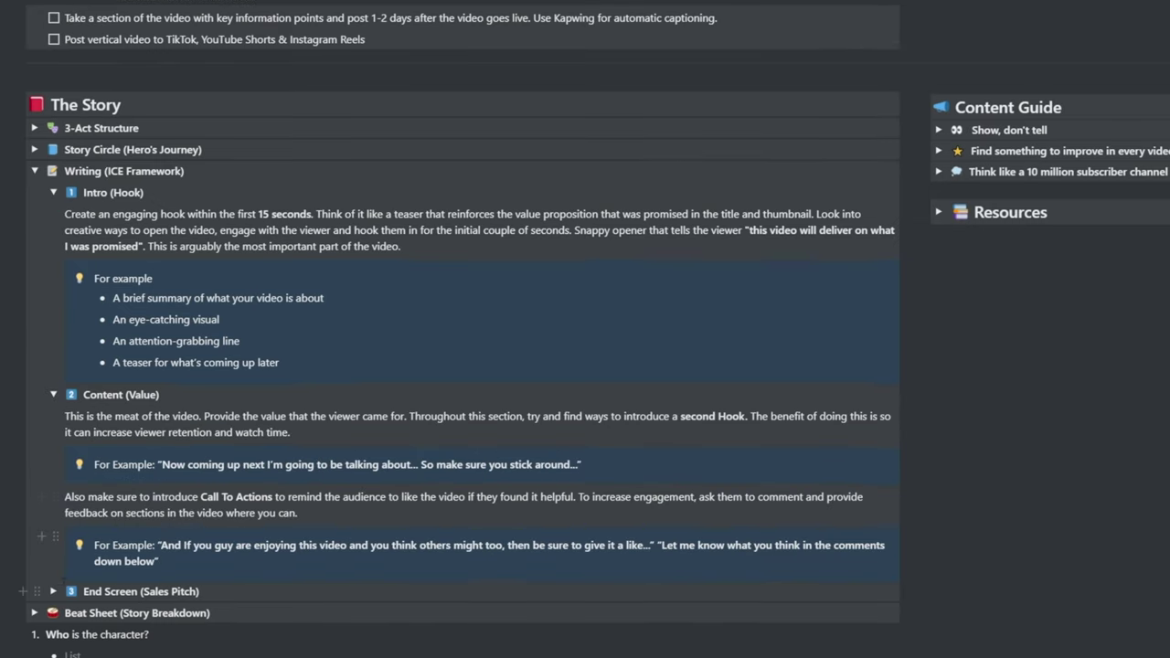
pyautogui.click(53, 594)
pyautogui.scroll(-3, 53, 594)
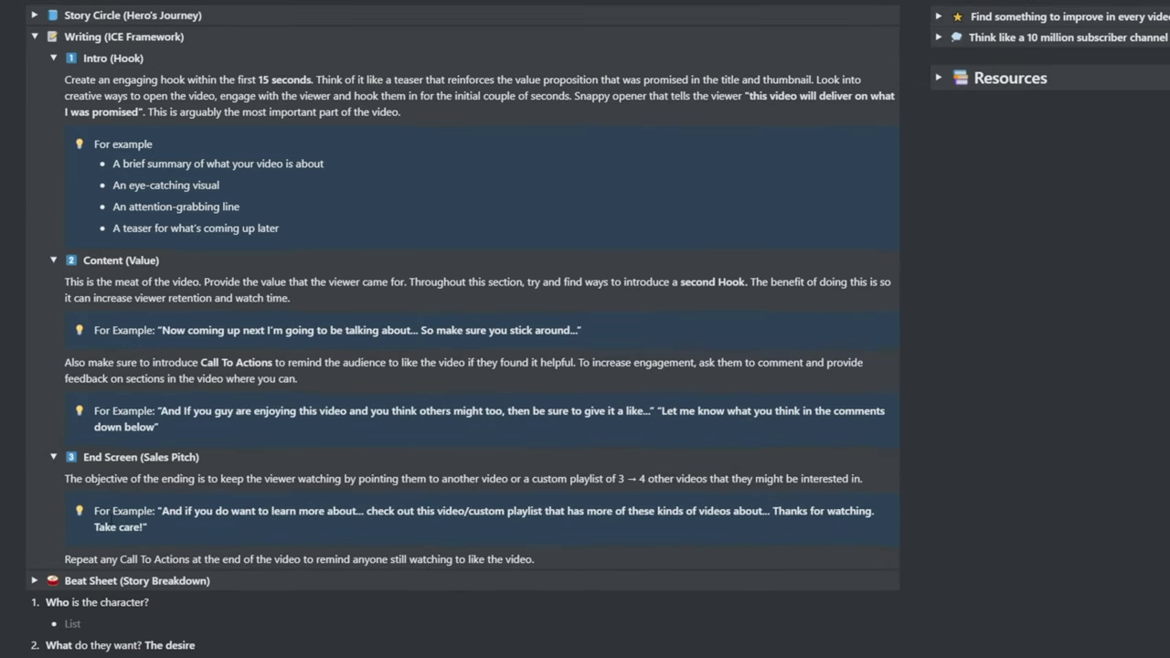
pyautogui.scroll(2, 55, 501)
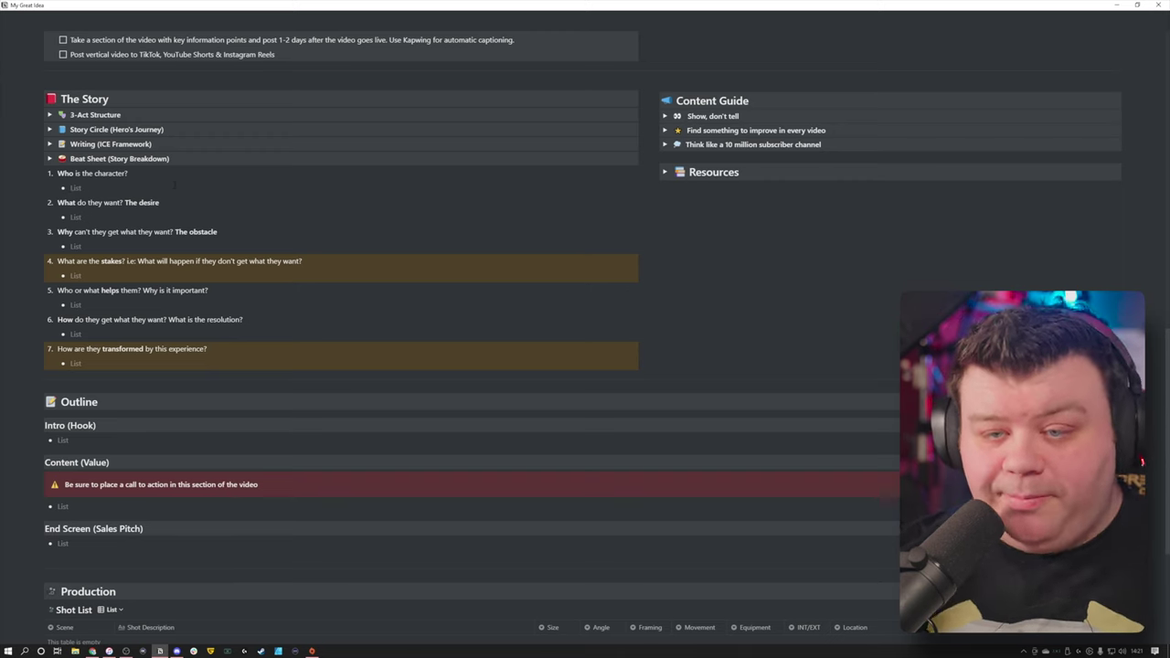
pyautogui.write('@youtuber')
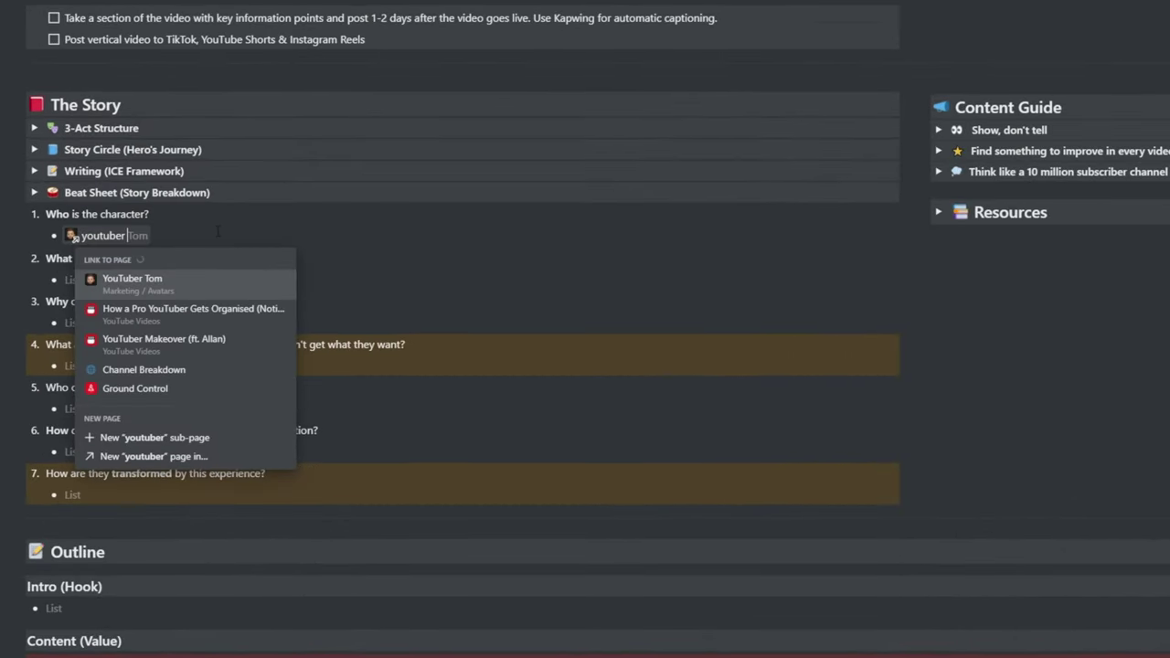
pyautogui.press('Return')
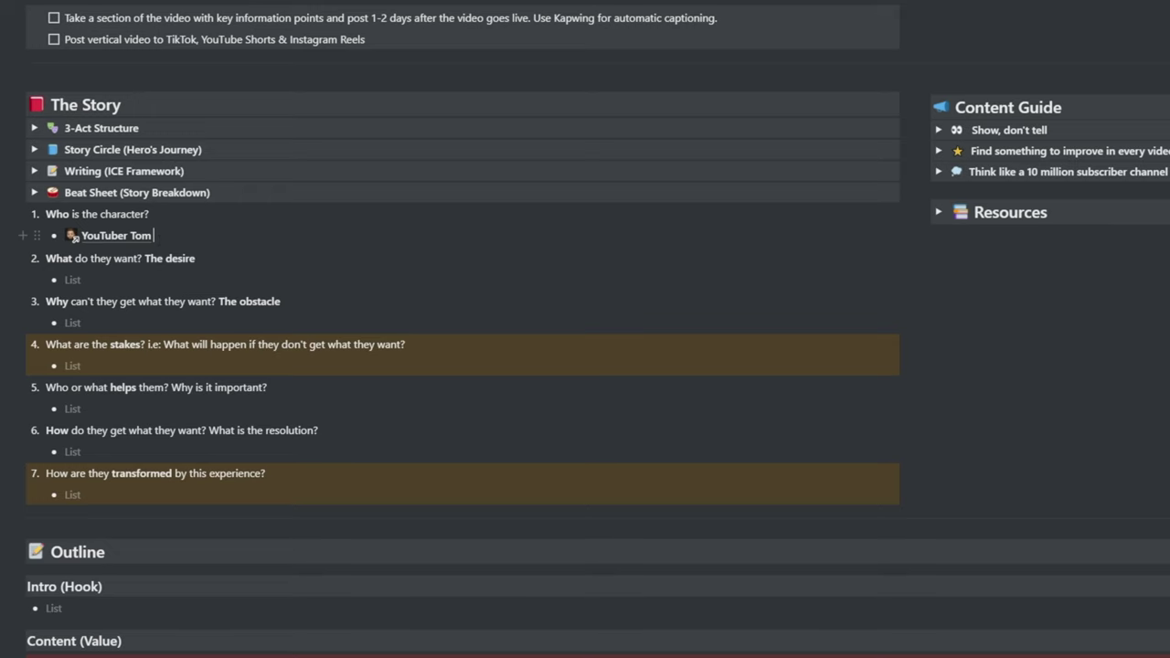
# Open the YouTuber Tom page and scroll through its goals, challenges and help sections.
pyautogui.click(121, 237)
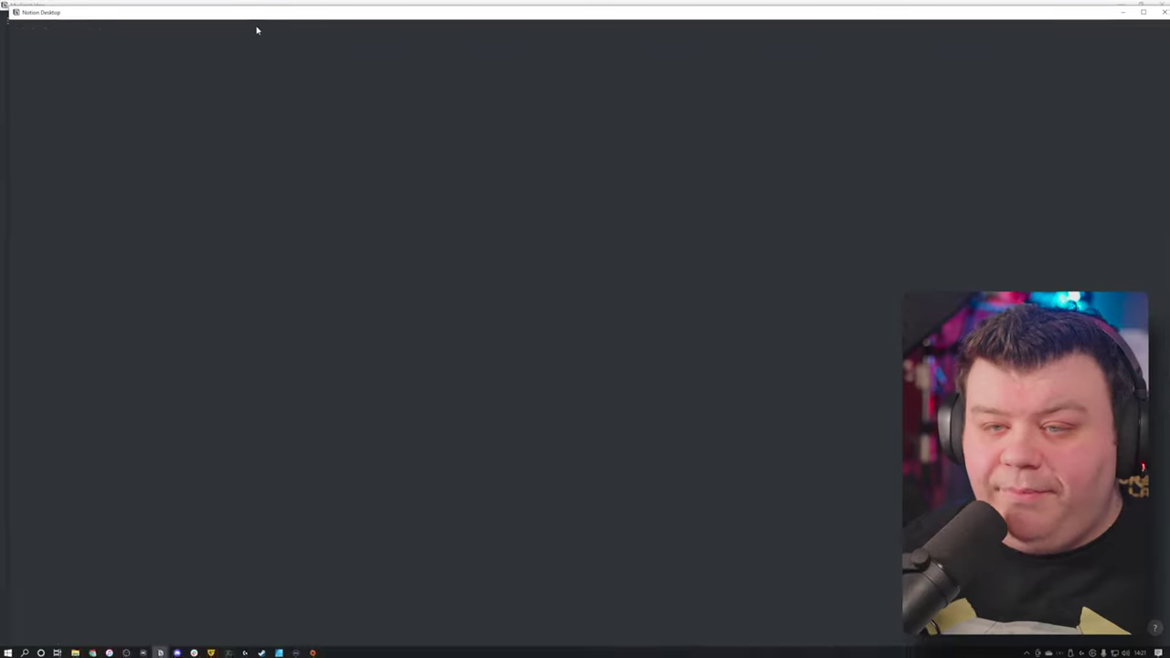
pyautogui.scroll(-5, 123, 212)
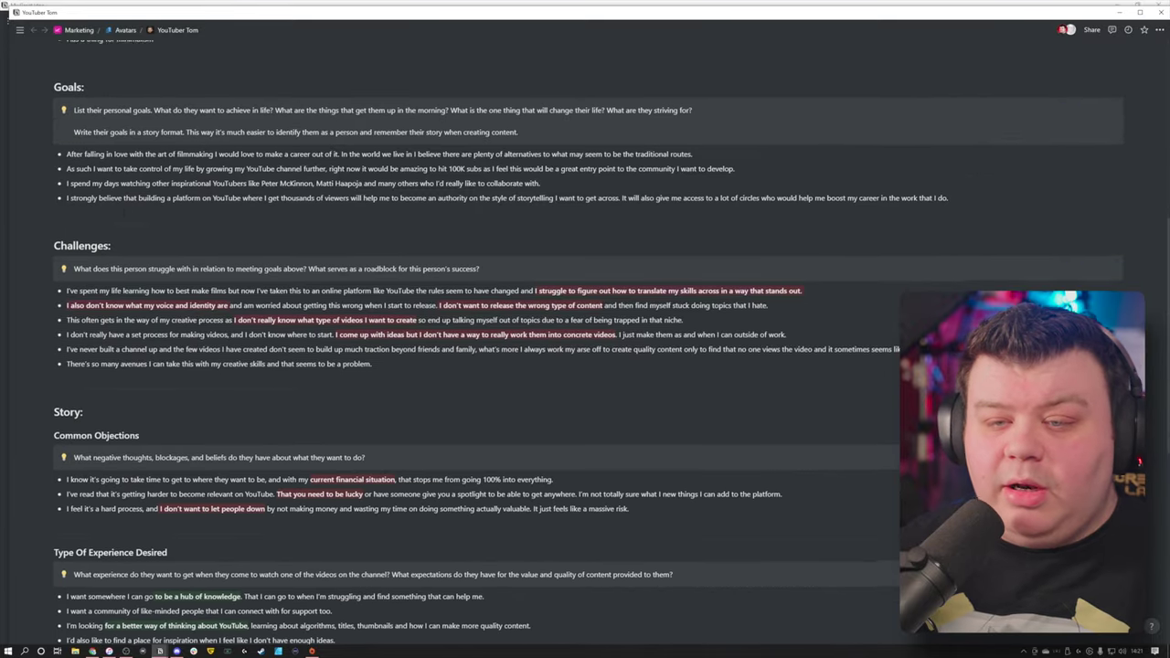
pyautogui.scroll(-5, 123, 212)
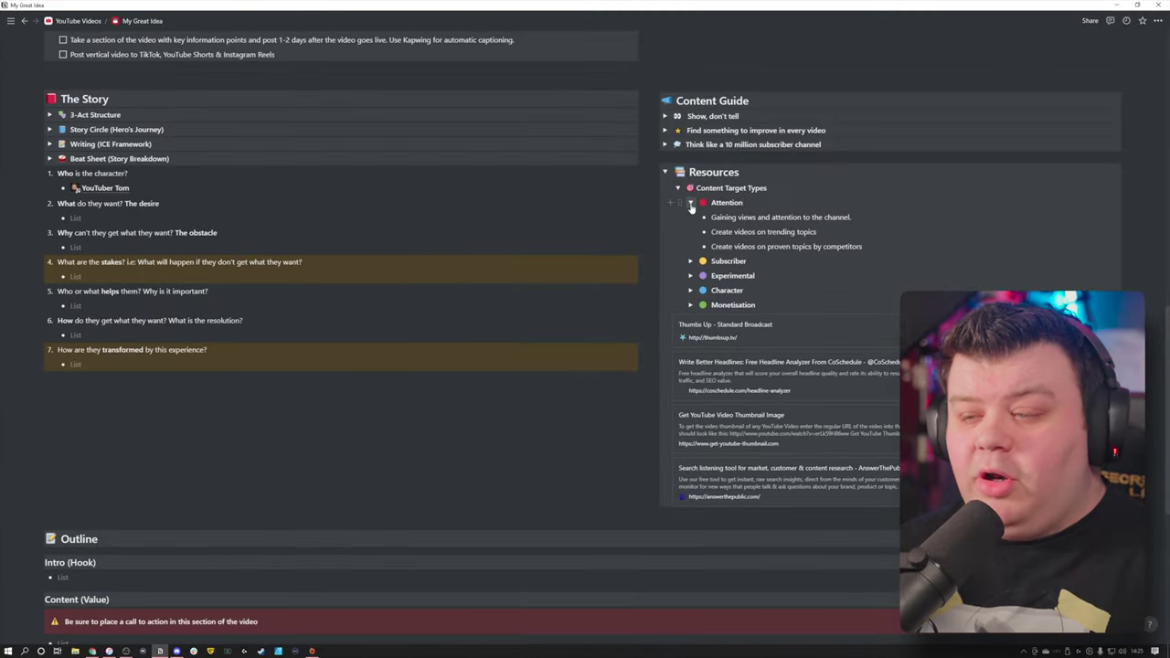
# Select and then deselect the word Attention in the Content Target Types.
pyautogui.hotkey('shift', 'Home')
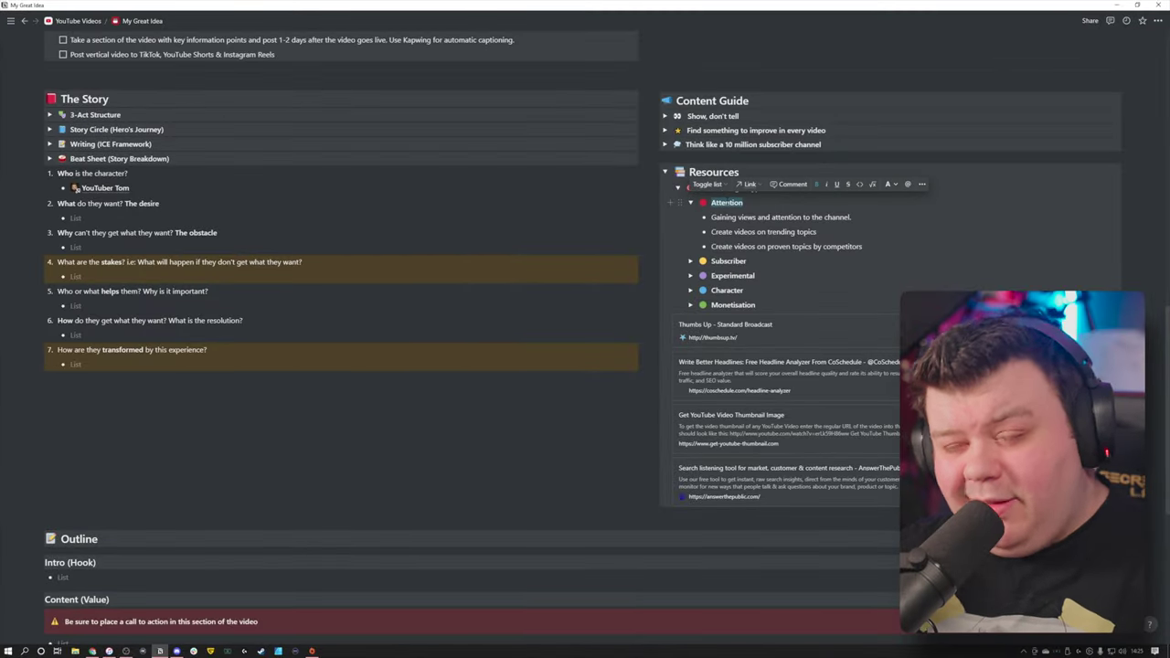
pyautogui.press('Right')
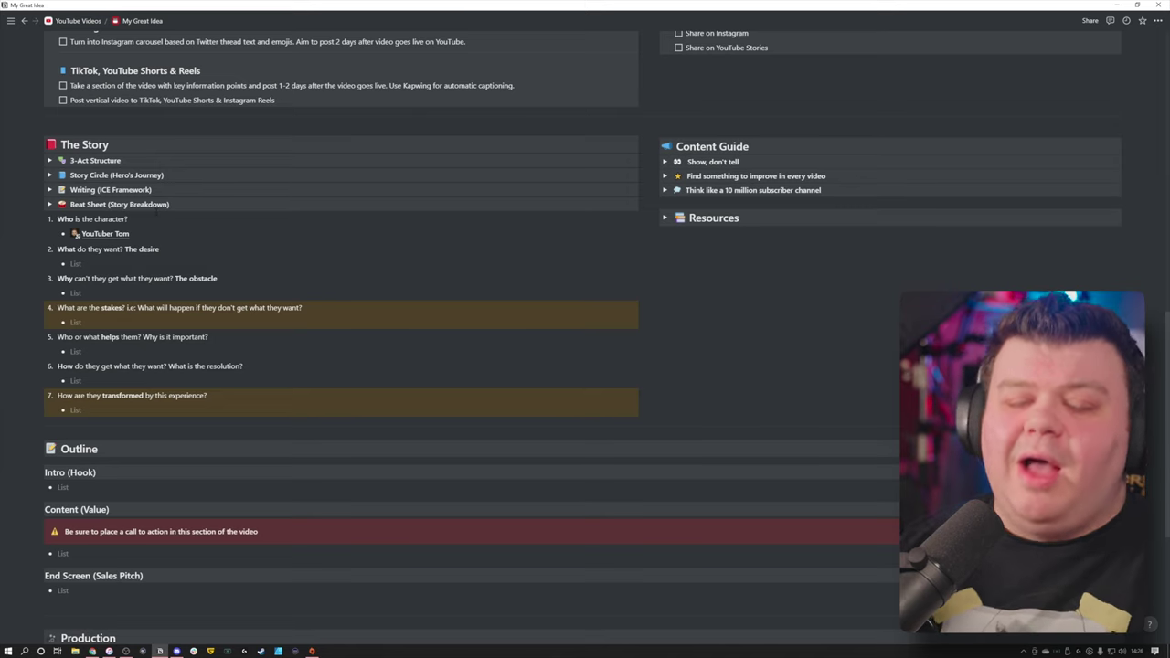
pyautogui.scroll(-2, 457, 329)
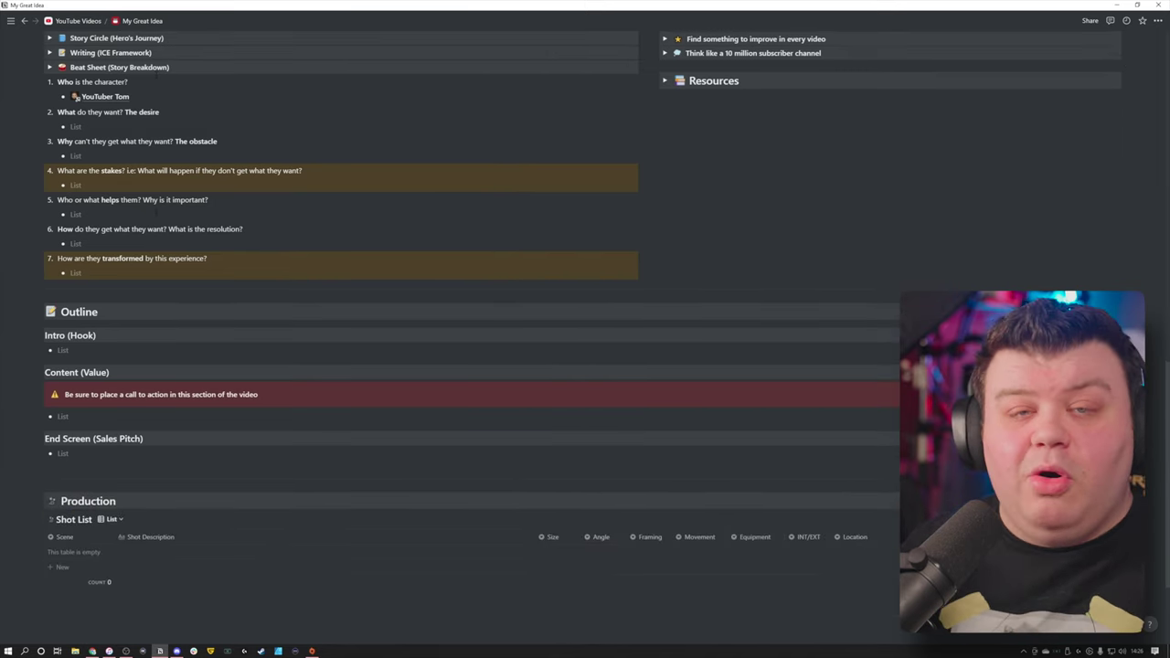
pyautogui.scroll(-2, 156, 211)
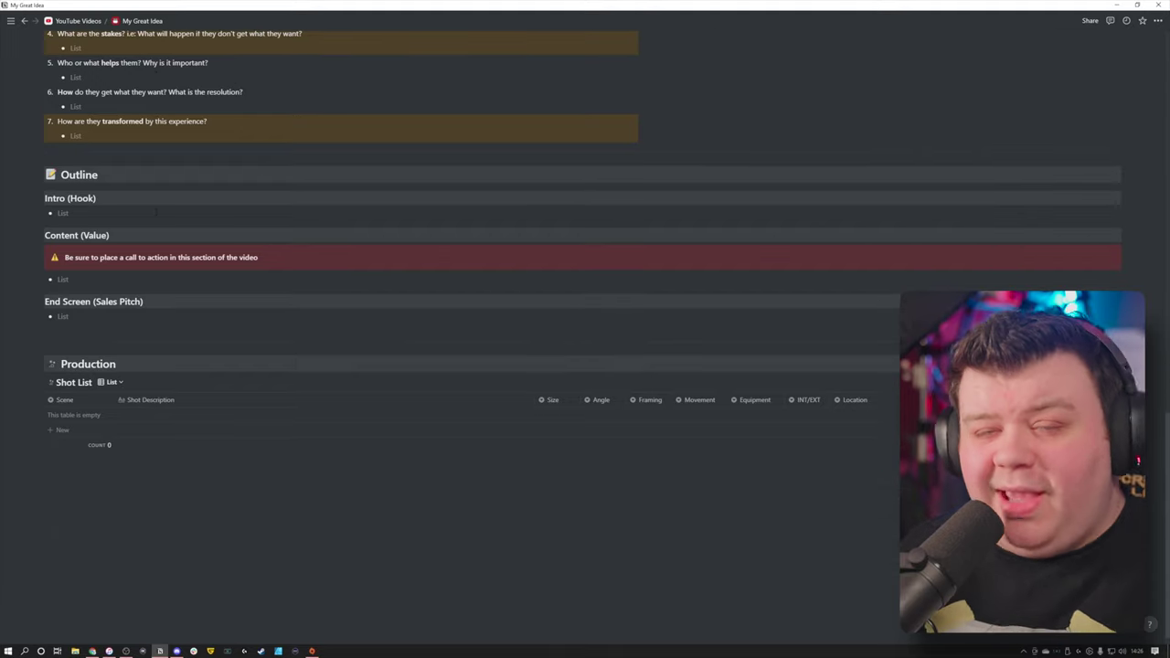